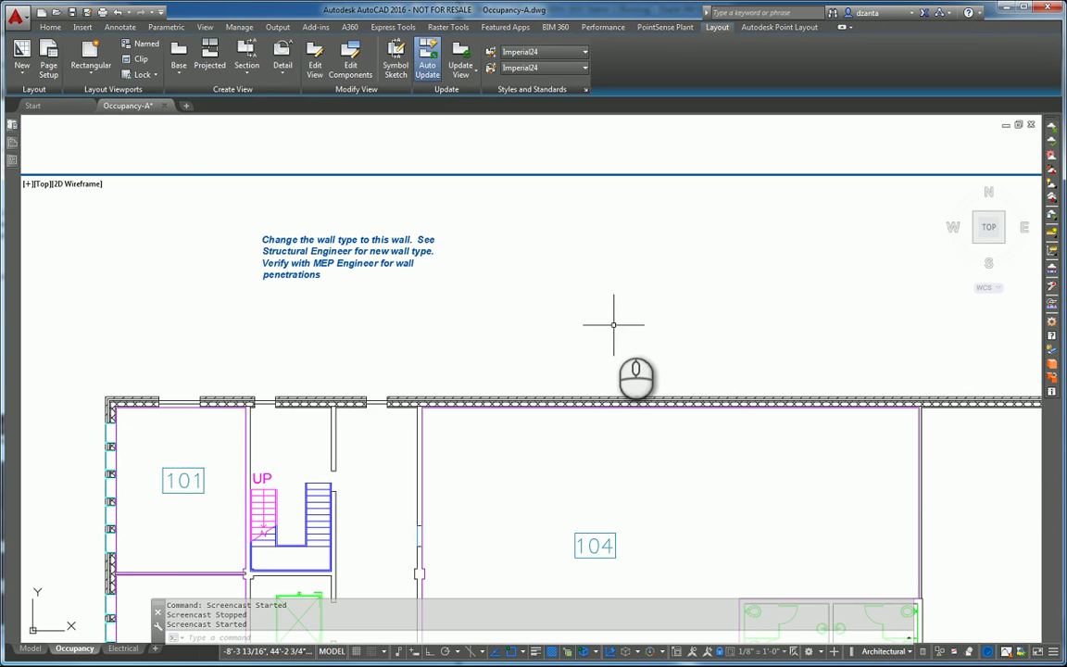
Switch to paper space and examine the properties of the floor plan viewport, including its scale and display lock.
{"action": "left_click", "coordinate": [119, 27]}
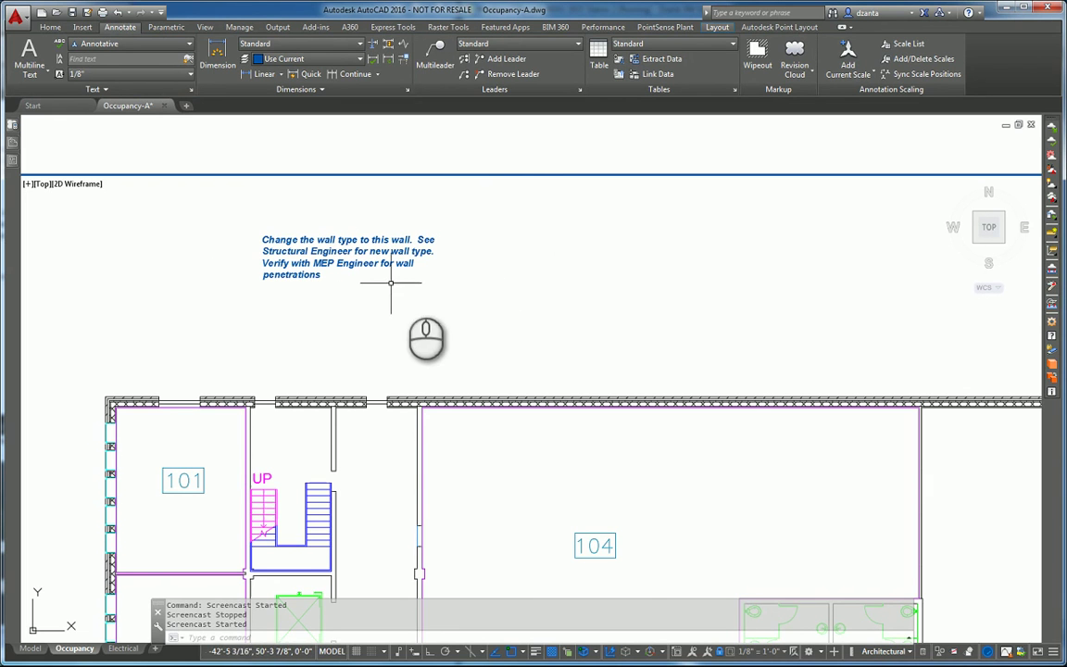
{"action": "double_click", "coordinate": [523, 158]}
{"action": "scroll", "coordinate": [522, 158], "scroll_direction": "down", "scroll_amount": 5}
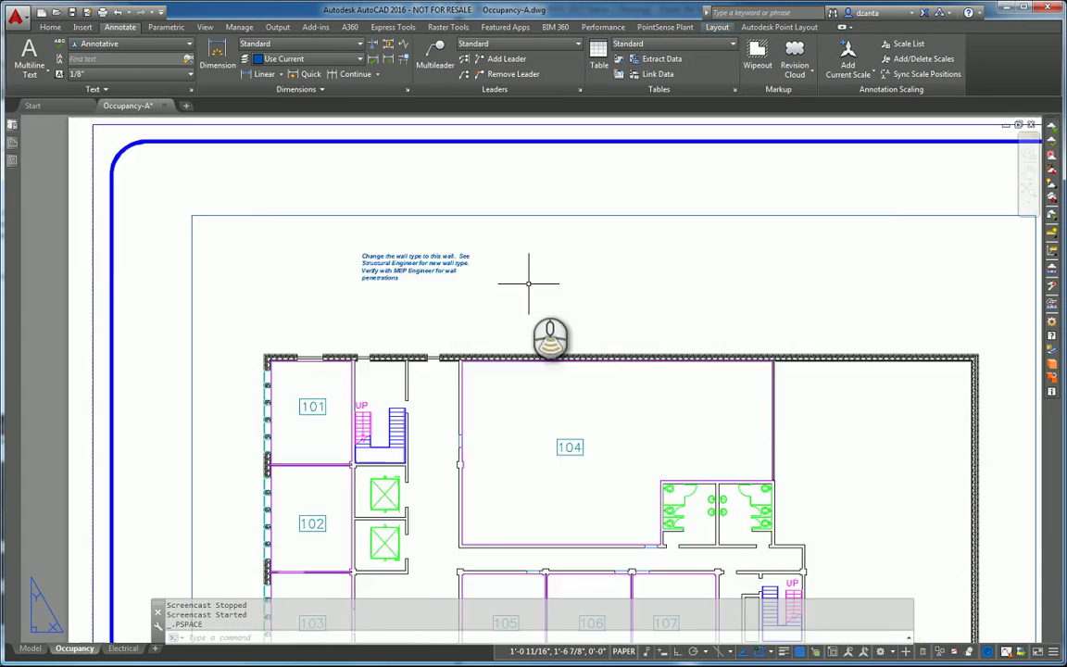
{"action": "scroll", "coordinate": [553, 291], "scroll_direction": "up", "scroll_amount": 3}
{"action": "middle_click_drag", "start_coordinate": [497, 275], "coordinate": [455, 259]}
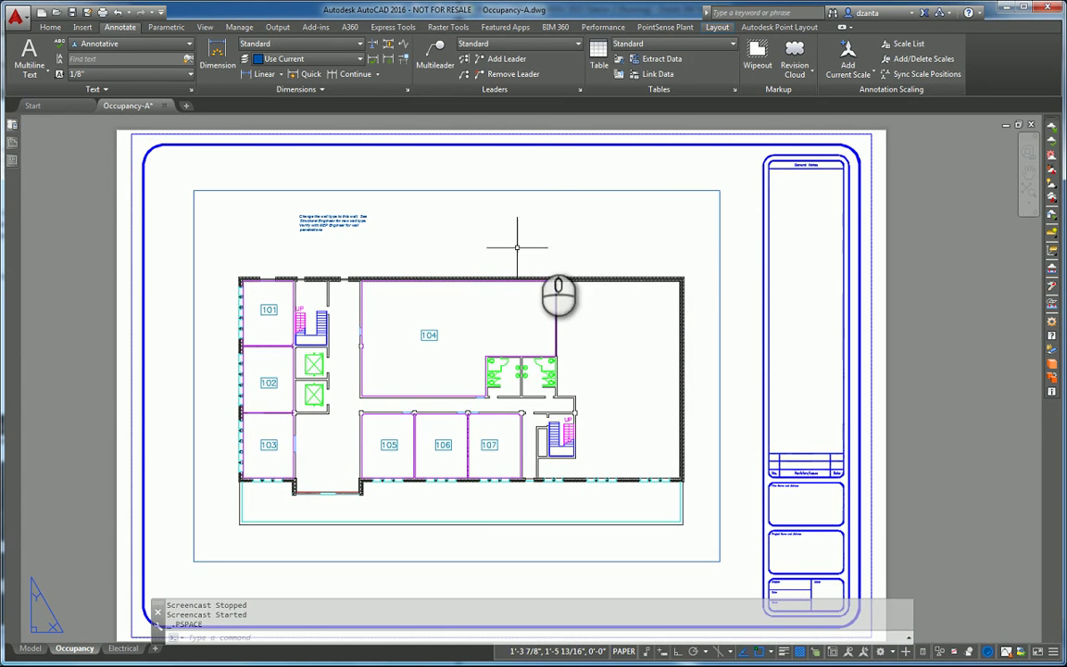
{"action": "left_click", "coordinate": [681, 191]}
{"action": "right_click", "coordinate": [626, 215]}
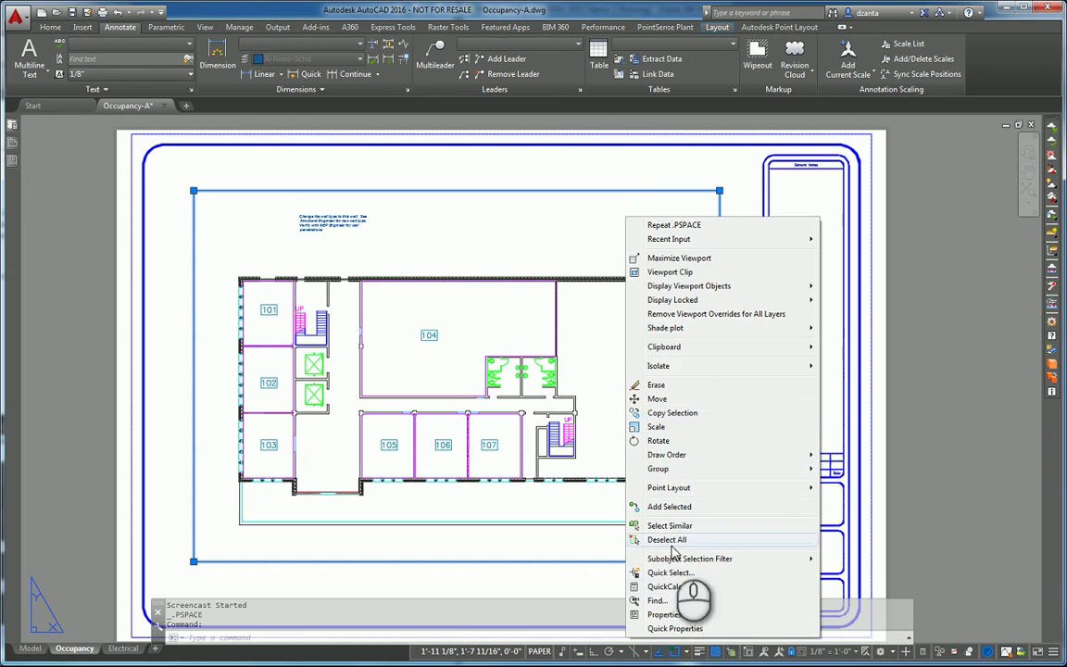
{"action": "left_click", "coordinate": [676, 614]}
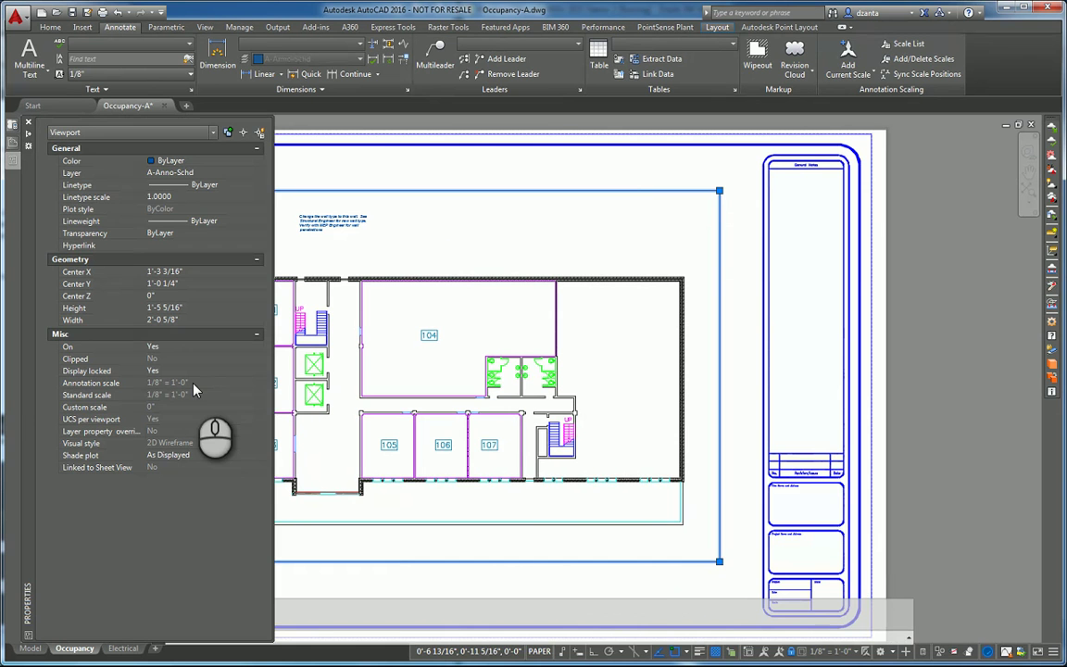
Activate model space inside the floor plan viewport, around the existing wall-type note above the plan.
{"action": "double_click", "coordinate": [362, 245]}
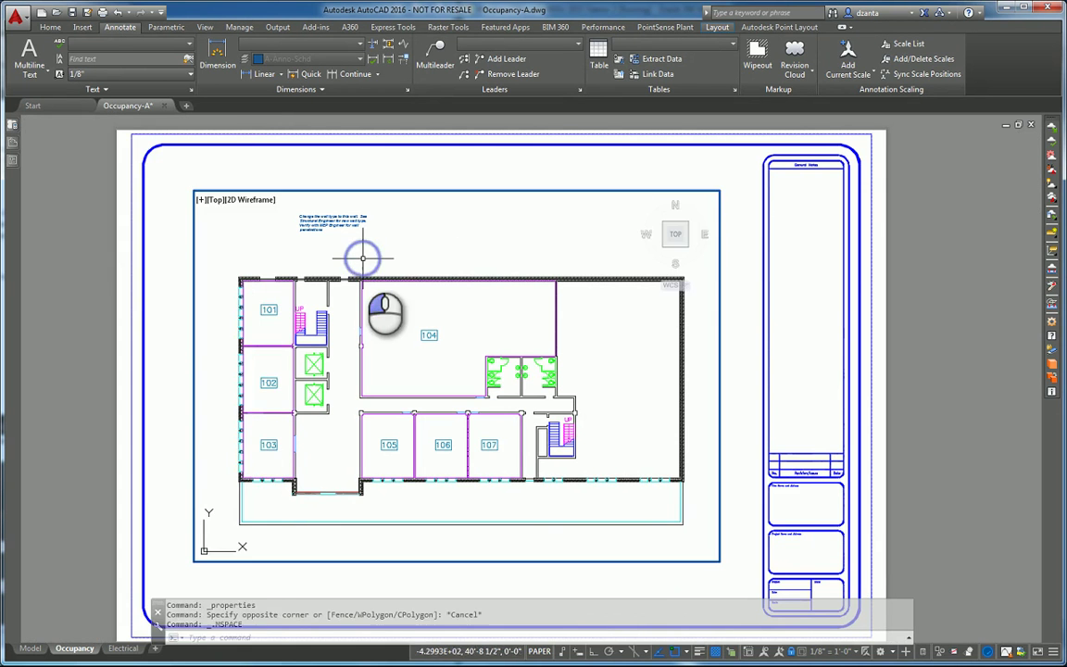
{"action": "scroll", "coordinate": [281, 238], "scroll_direction": "up", "scroll_amount": 5}
{"action": "scroll", "coordinate": [442, 237], "scroll_direction": "up", "scroll_amount": 3}
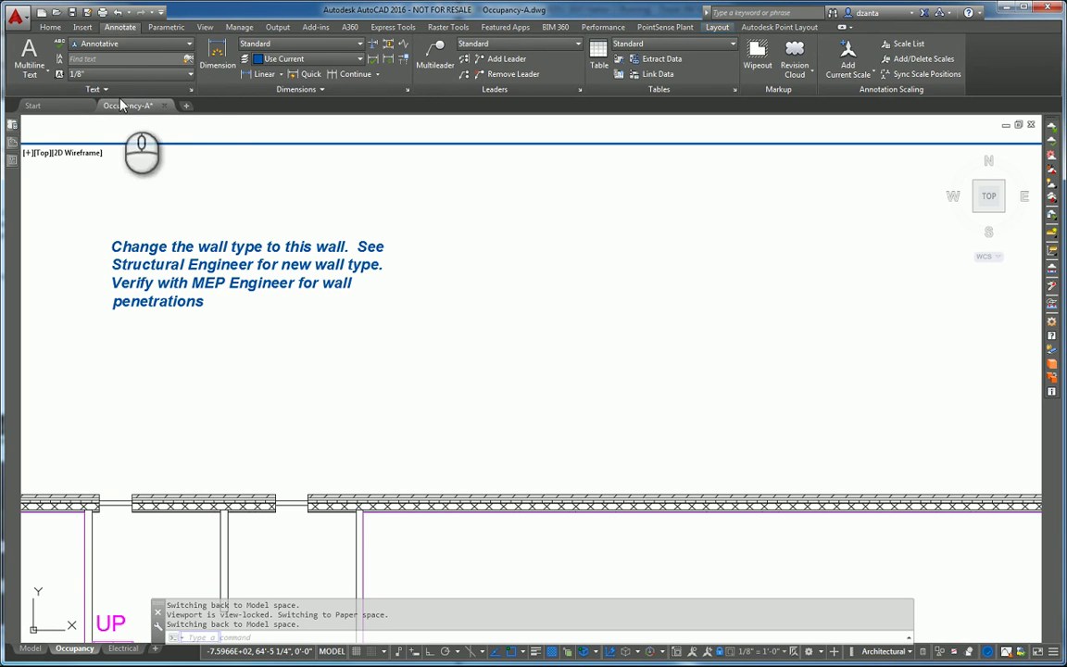
Examine the available text styles and the Annotative style's font, size and effect settings without changing them.
{"action": "left_click", "coordinate": [30, 72]}
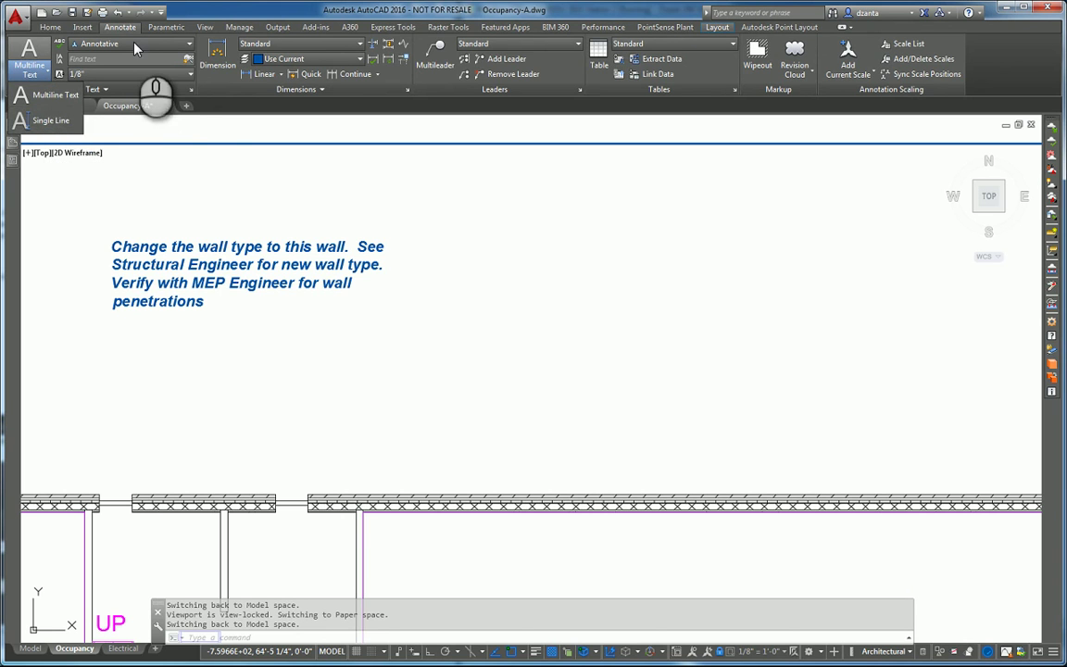
{"action": "left_click", "coordinate": [157, 45]}
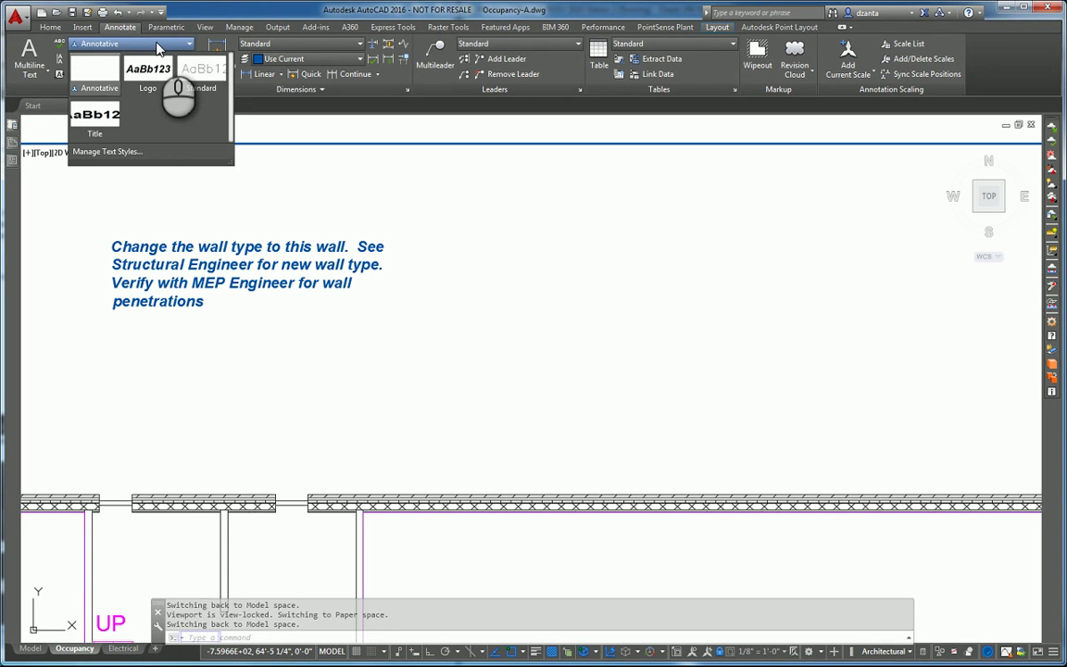
{"action": "left_click", "coordinate": [108, 152]}
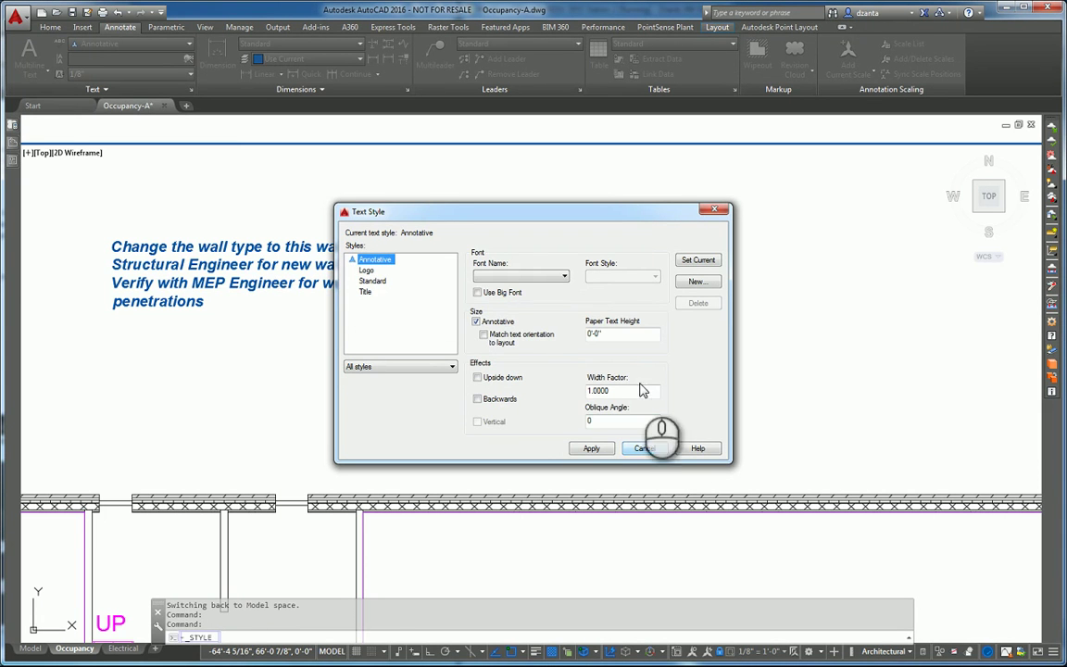
{"action": "left_click", "coordinate": [645, 448]}
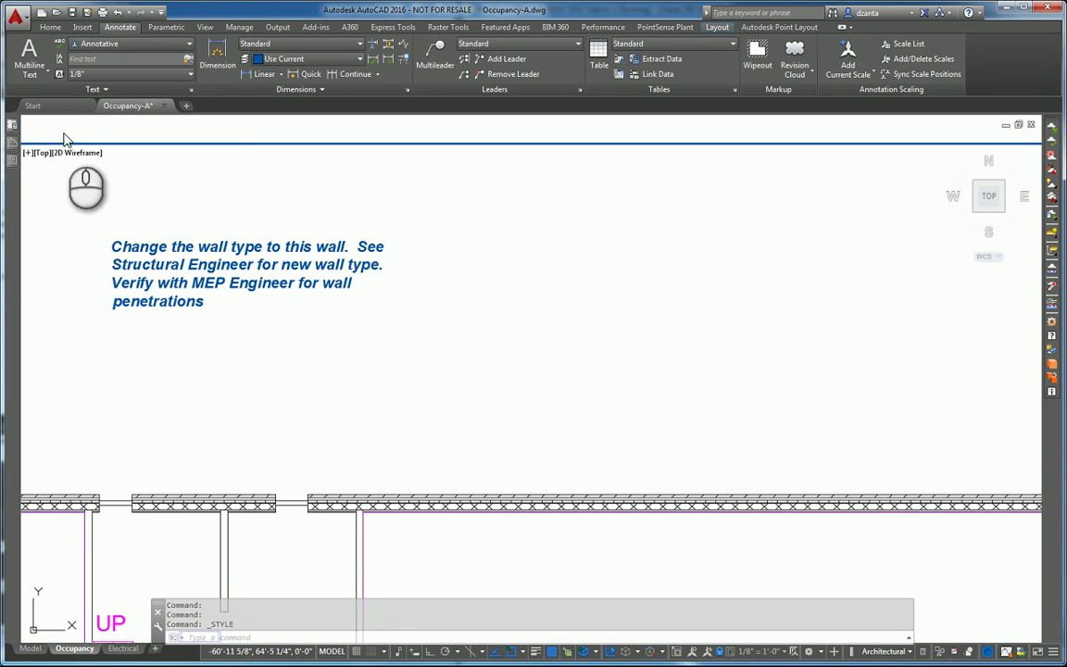
Create an annotative multiline text box beside the existing wall-type note, with a paper text height of 1/4".
{"action": "left_click", "coordinate": [39, 81]}
{"action": "left_click", "coordinate": [48, 100]}
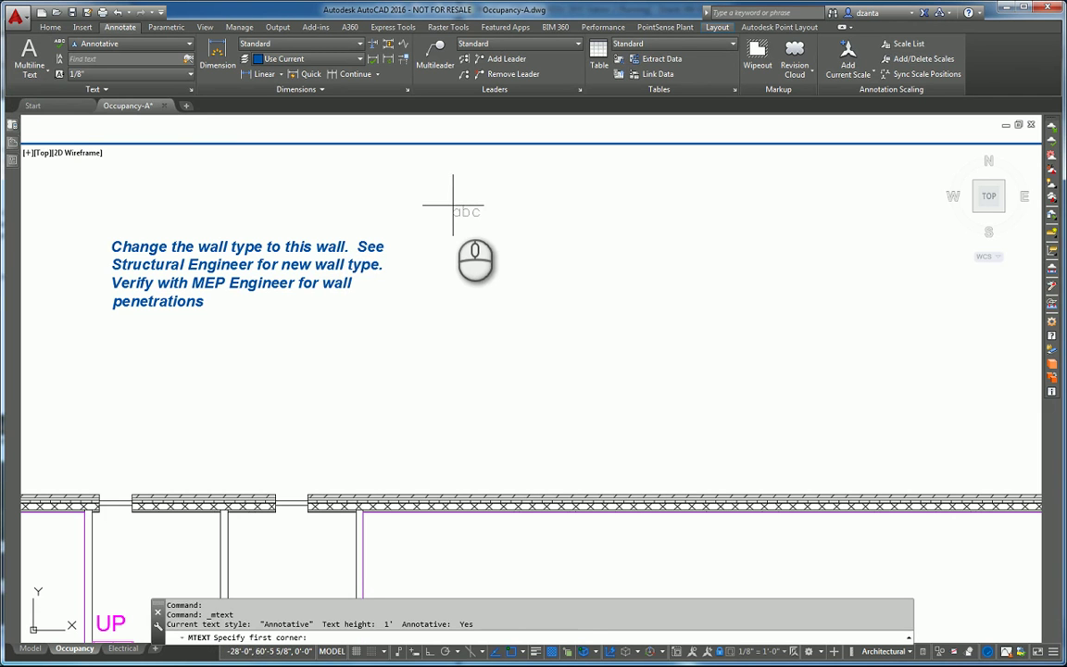
{"action": "left_click", "coordinate": [450, 213]}
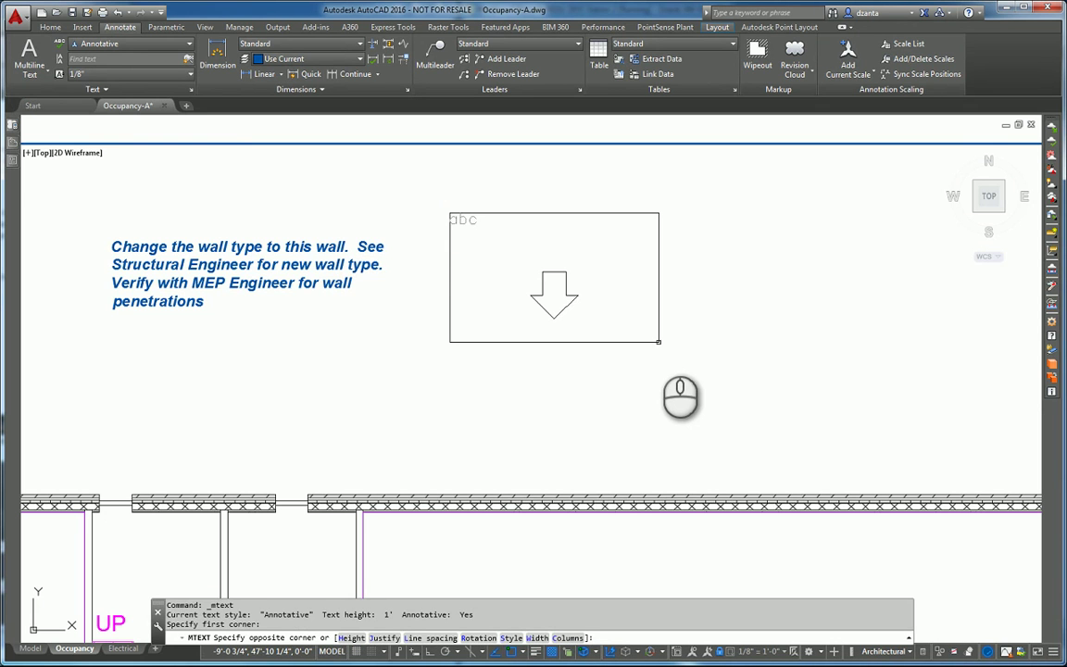
{"action": "right_click", "coordinate": [659, 342]}
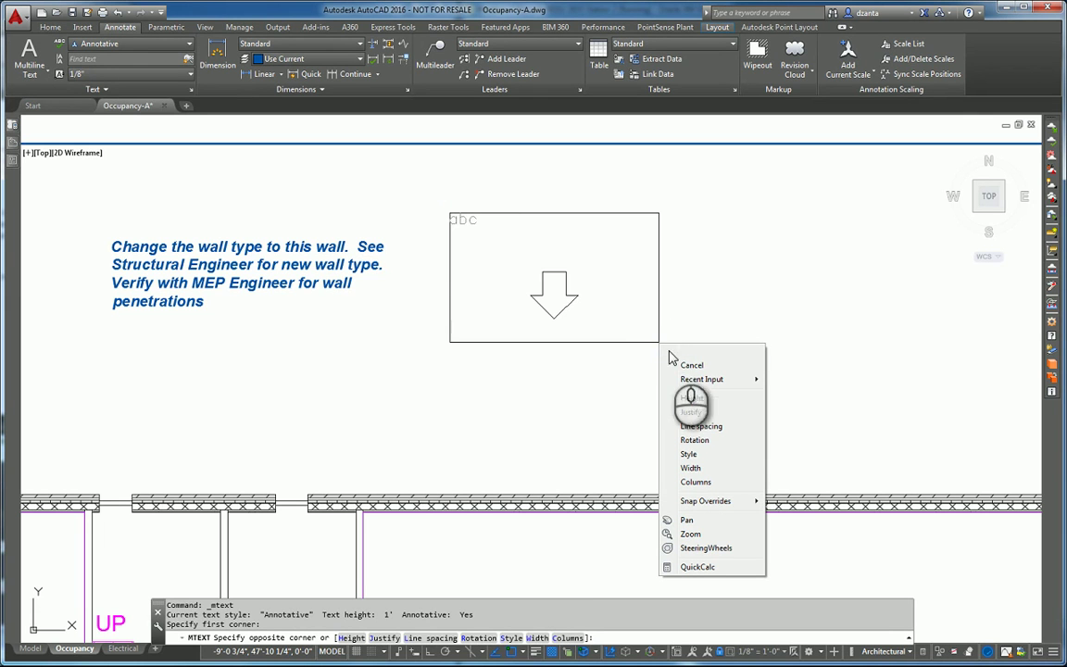
{"action": "left_click", "coordinate": [718, 398]}
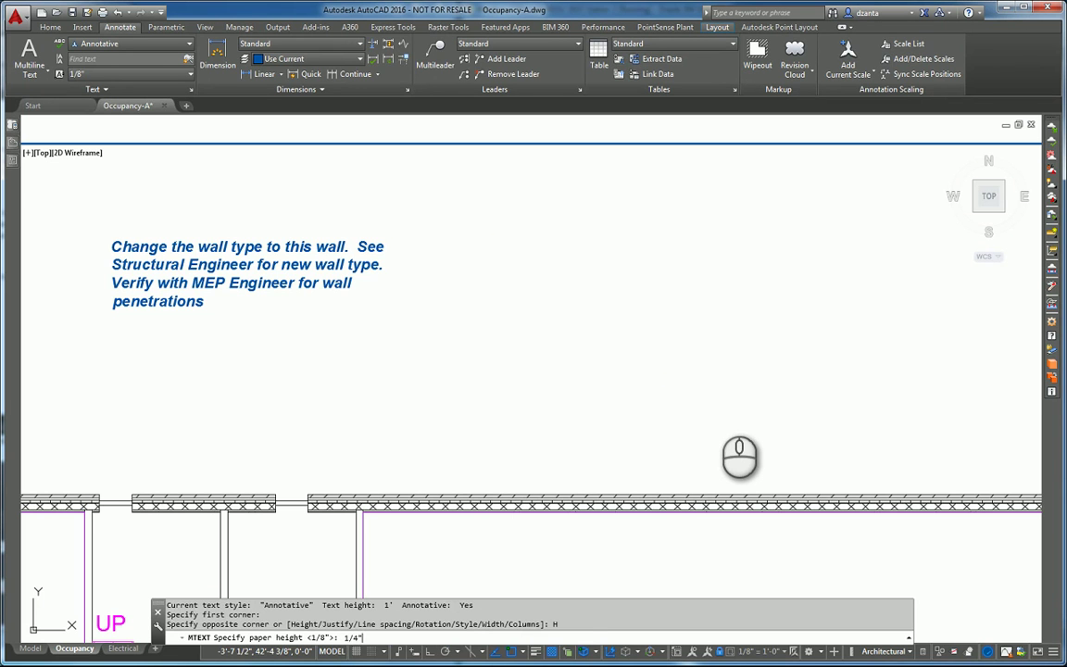
{"action": "key", "text": "Return"}
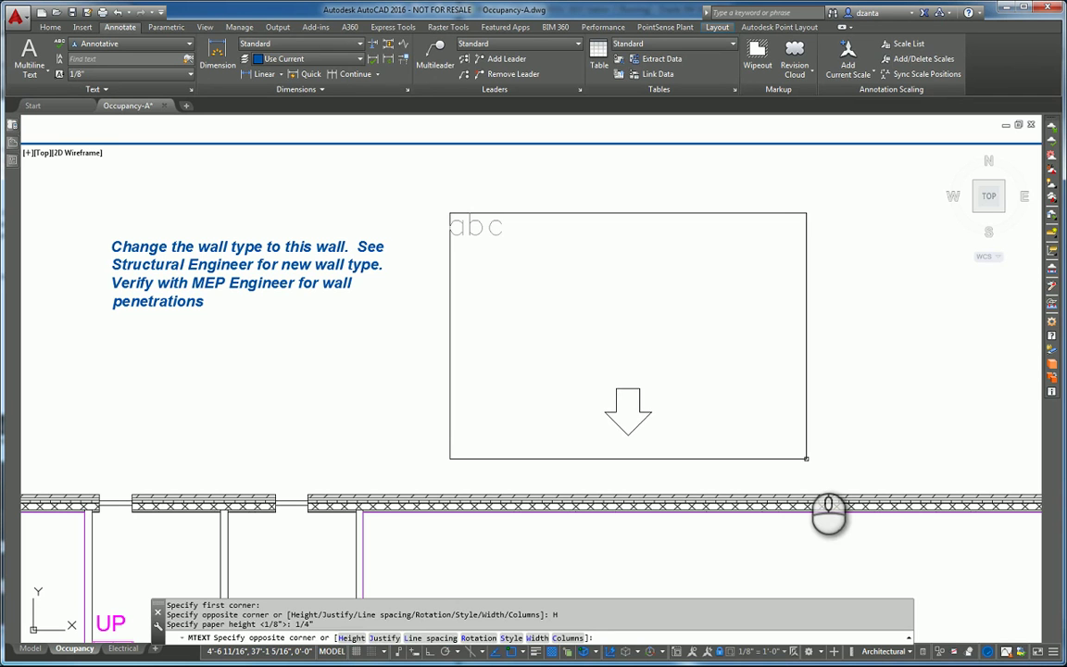
{"action": "left_click", "coordinate": [798, 439]}
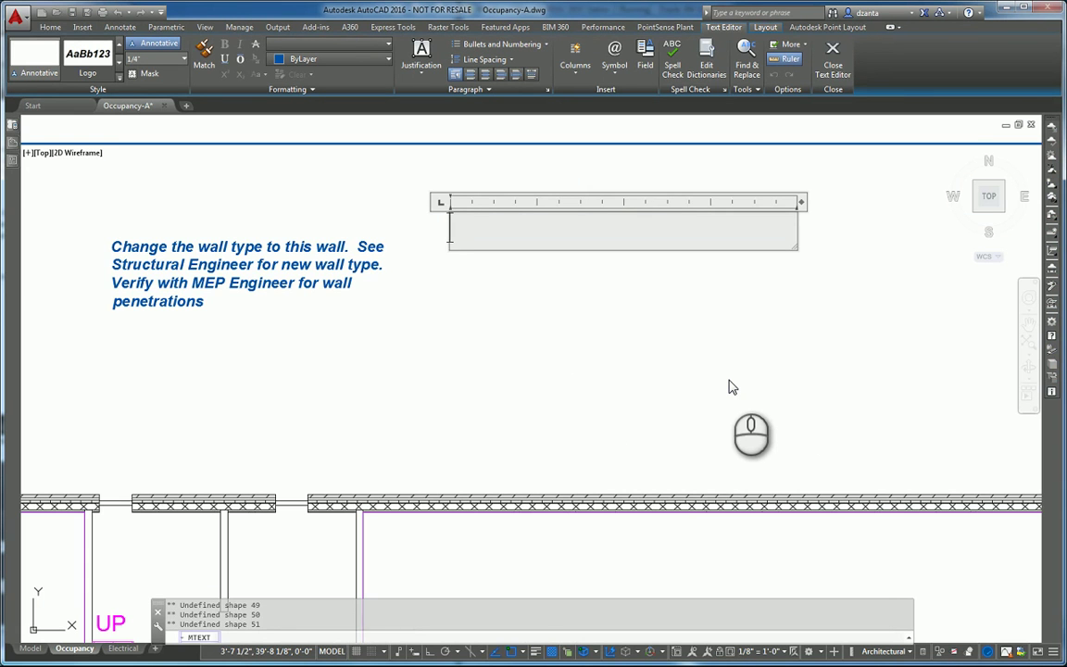
Enter the note "This is not the correct wall type. Please verify with Structural and Architectural Designers" and finish the text.
{"action": "type", "text": "This "}
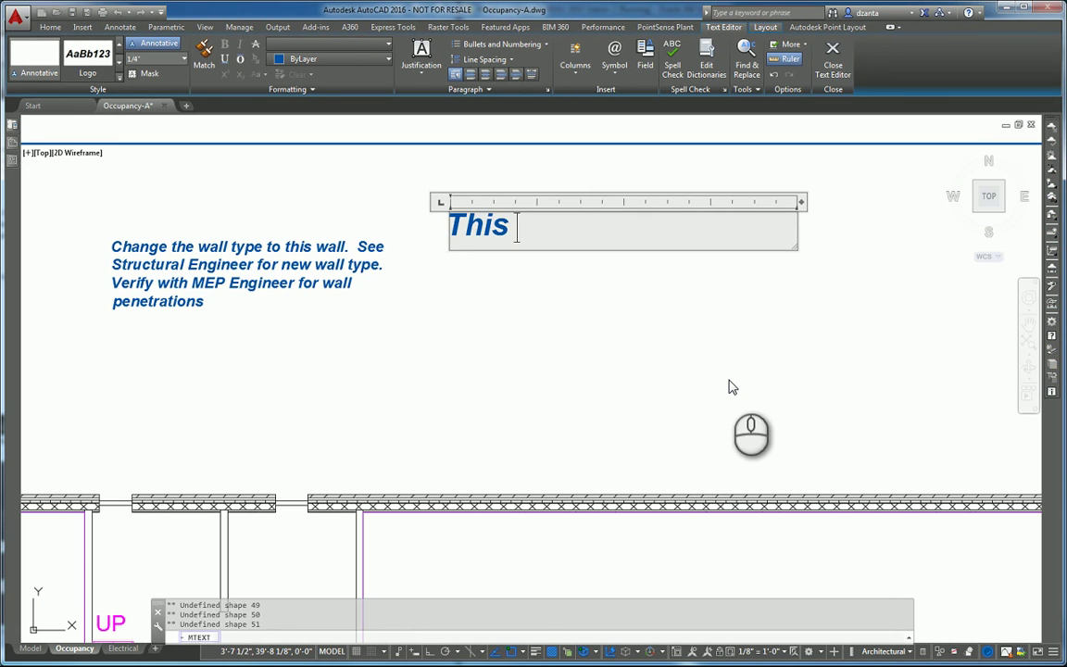
{"action": "type", "text": "is not the corre"}
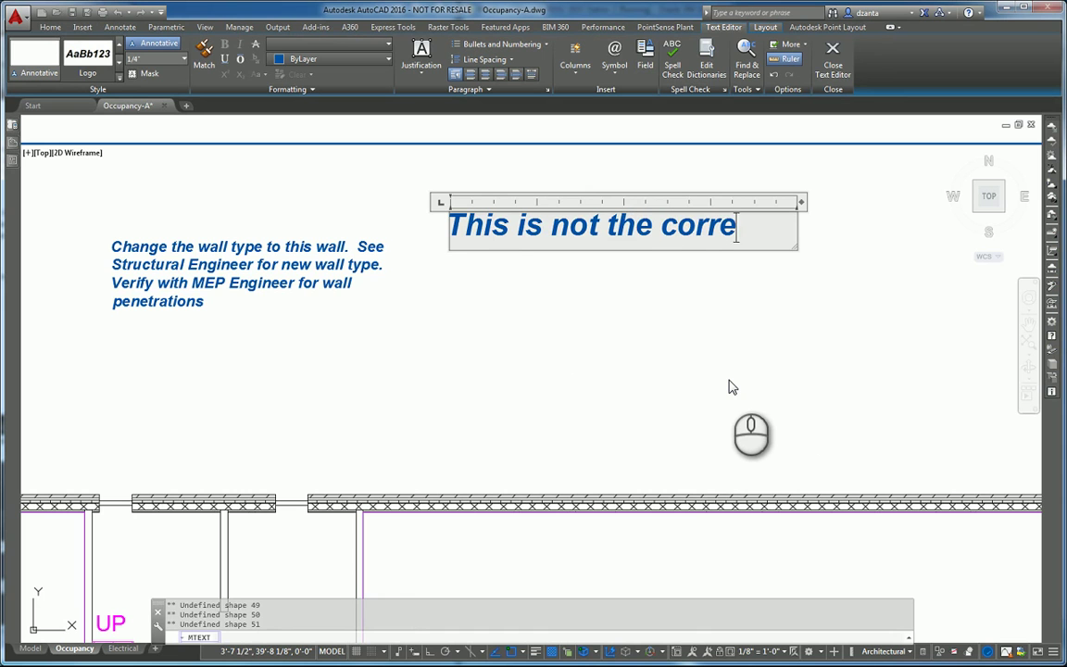
{"action": "type", "text": "ct wall type"}
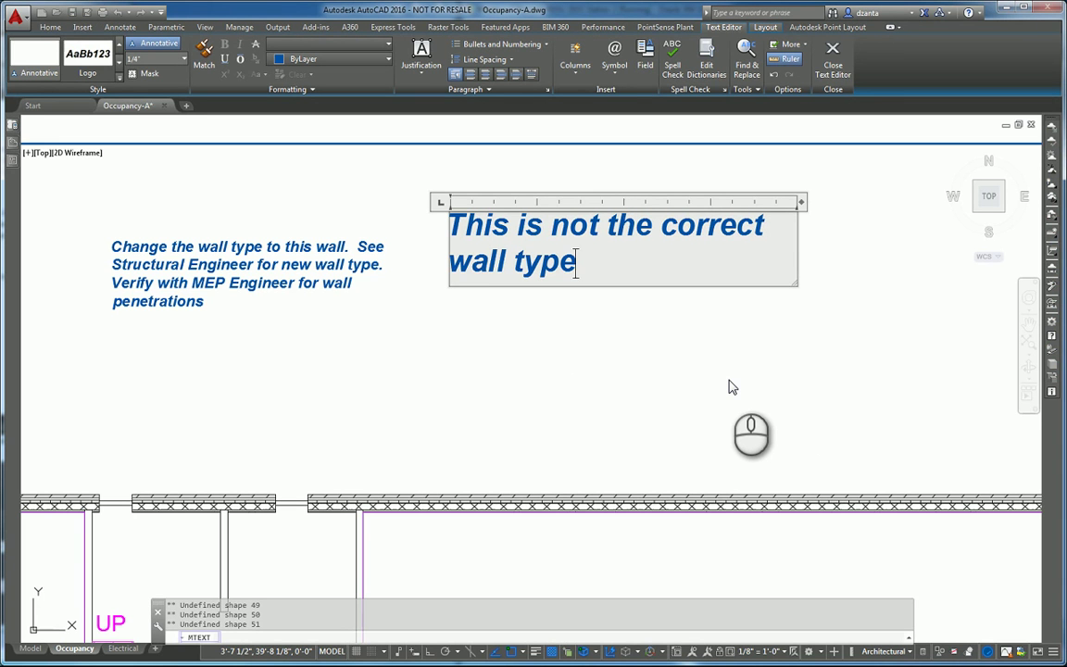
{"action": "type", "text": ".  Please verif"}
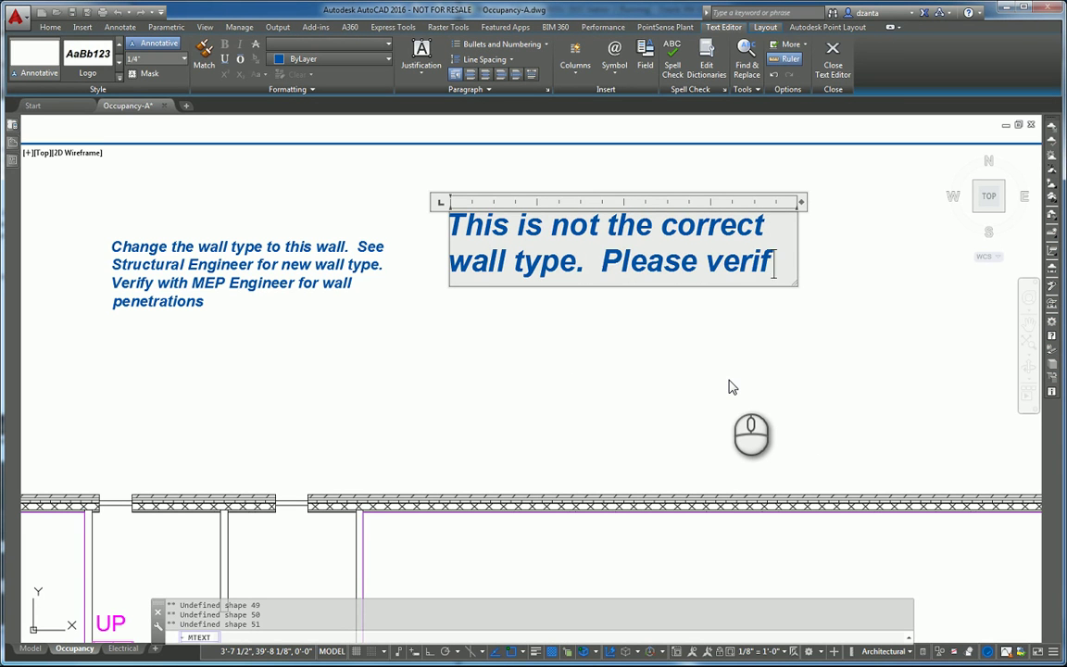
{"action": "type", "text": "y with Structu"}
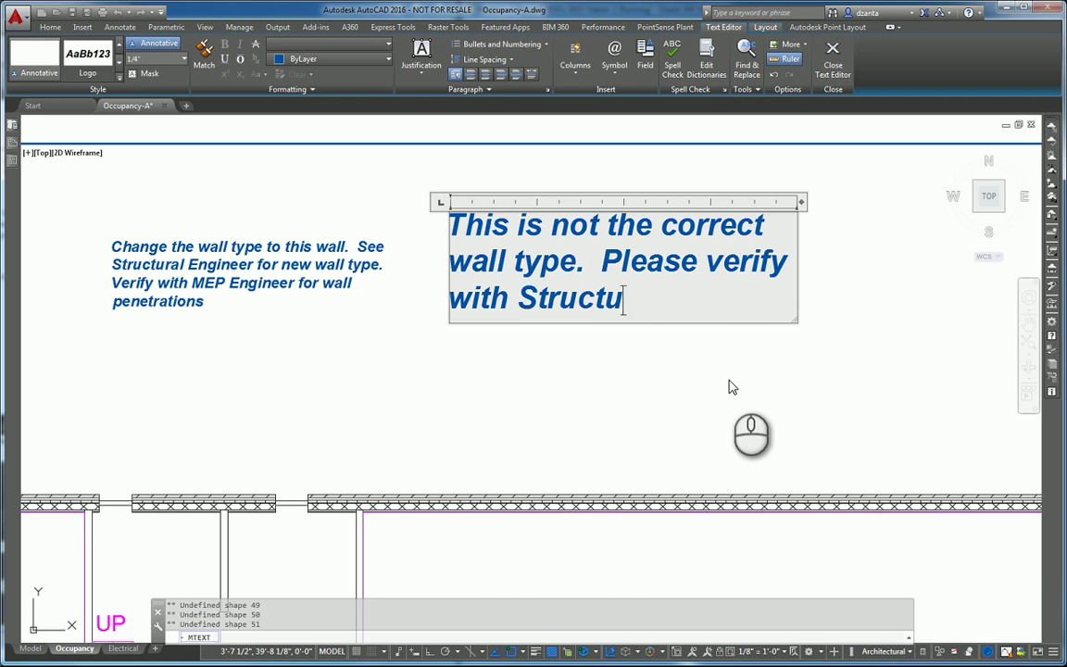
{"action": "type", "text": "ral and Archi"}
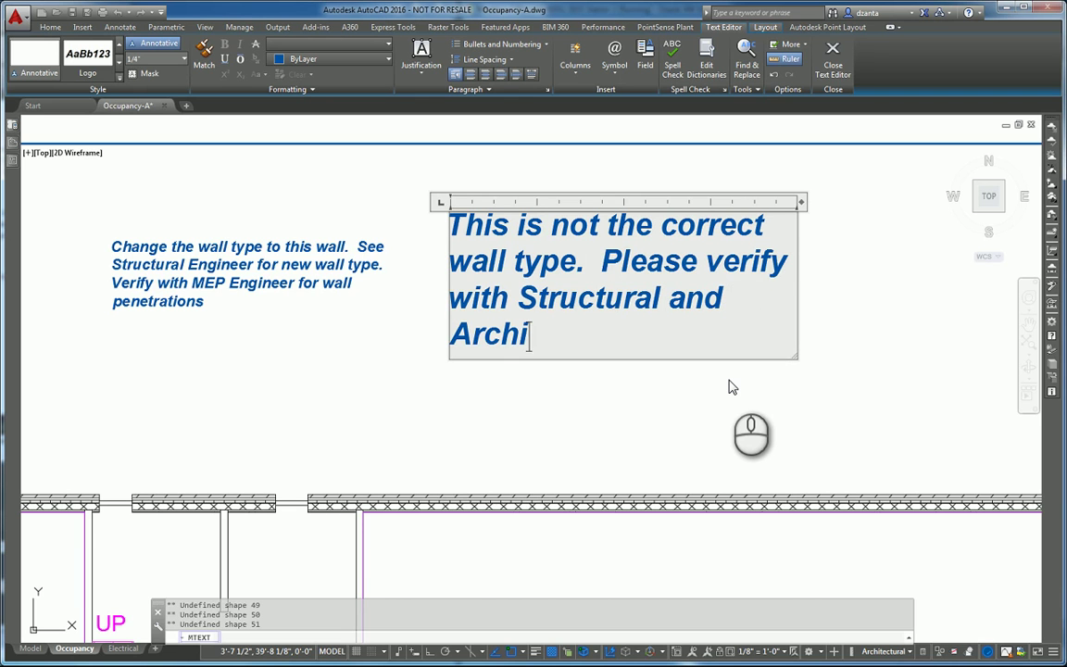
{"action": "type", "text": "tectural De"}
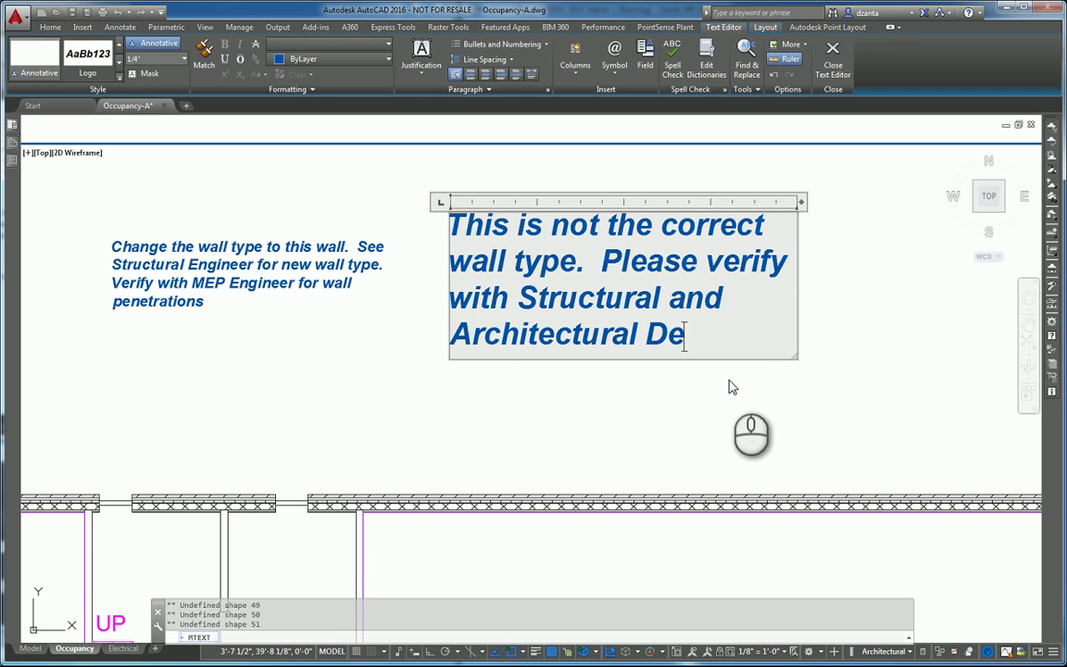
{"action": "type", "text": "signers"}
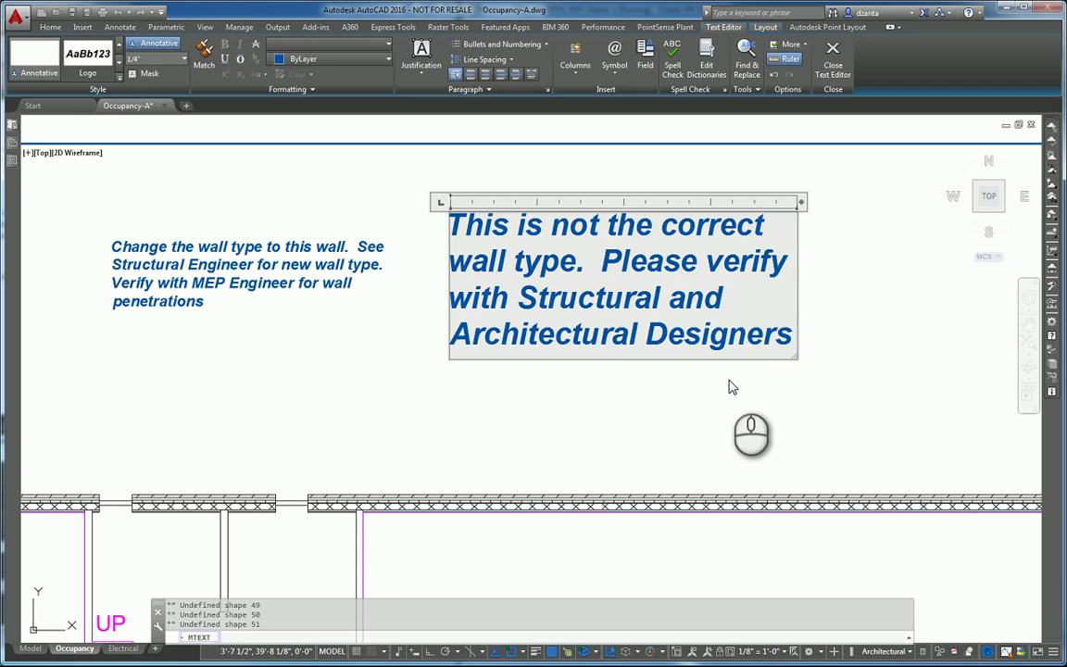
{"action": "left_click", "coordinate": [746, 405]}
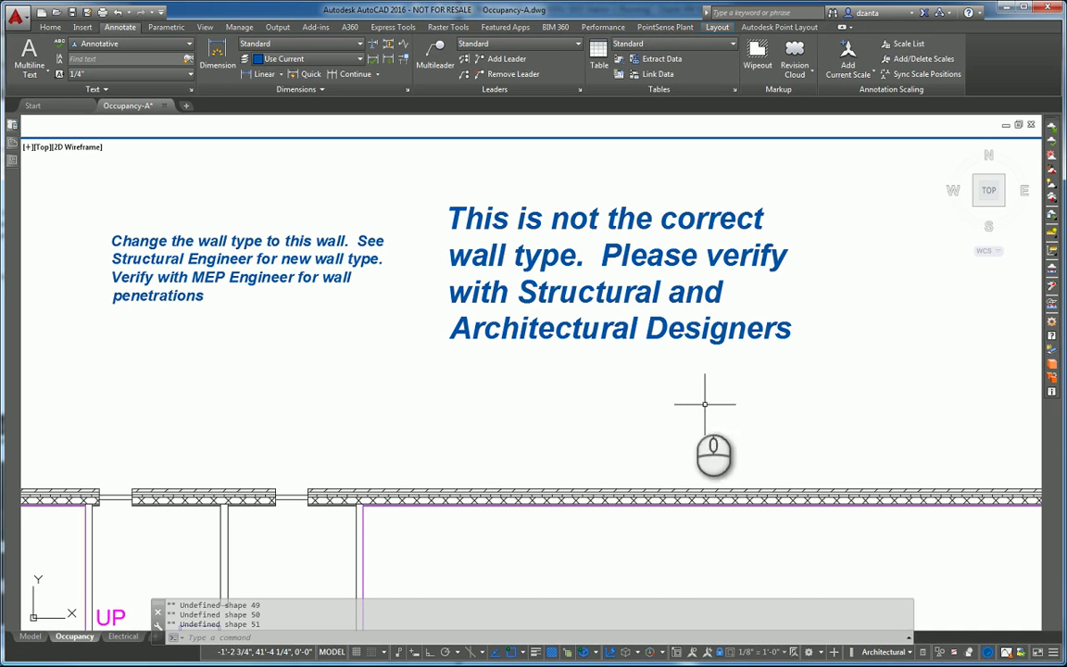
Reopen the new multiline note for editing and set the height of all its text to 3/16".
{"action": "left_click", "coordinate": [653, 263]}
{"action": "double_click", "coordinate": [653, 262]}
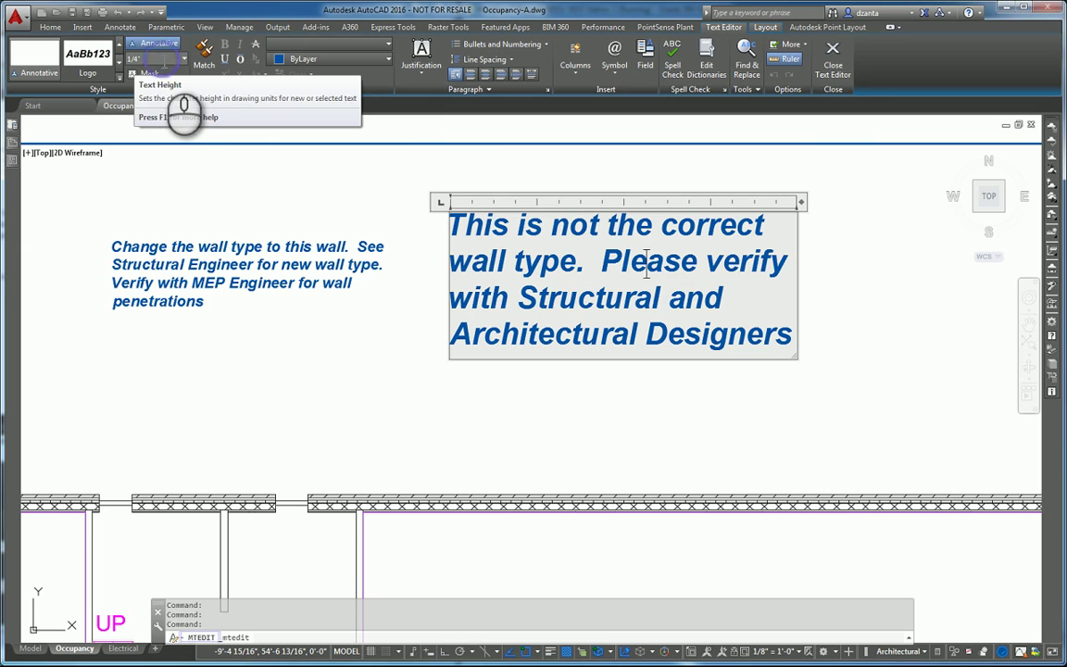
{"action": "left_click", "coordinate": [148, 58]}
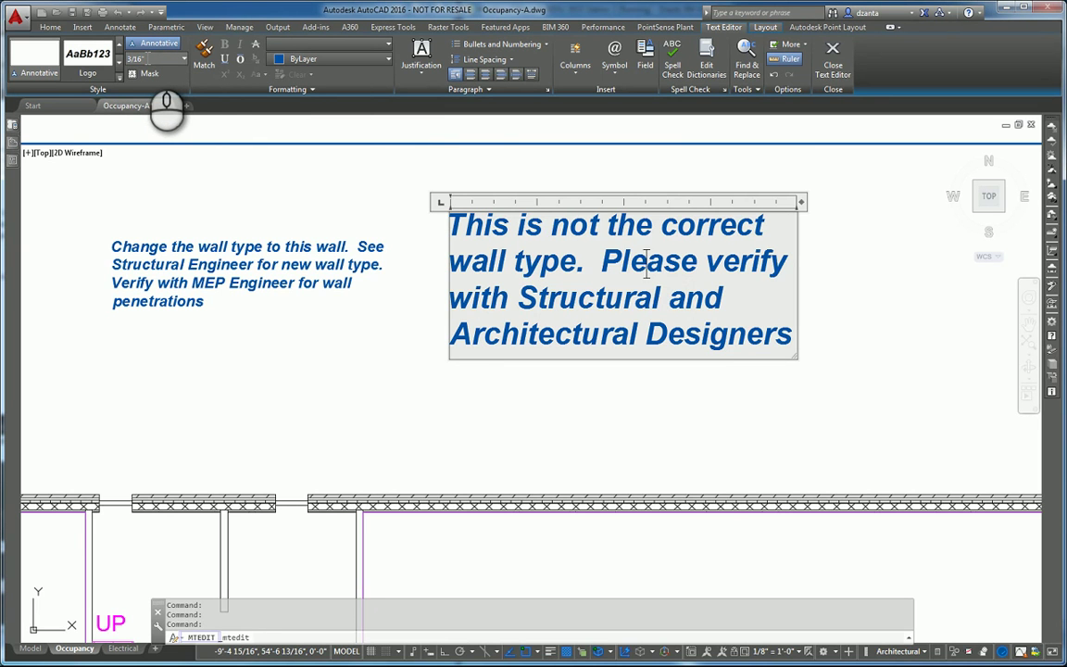
{"action": "left_click", "coordinate": [514, 261]}
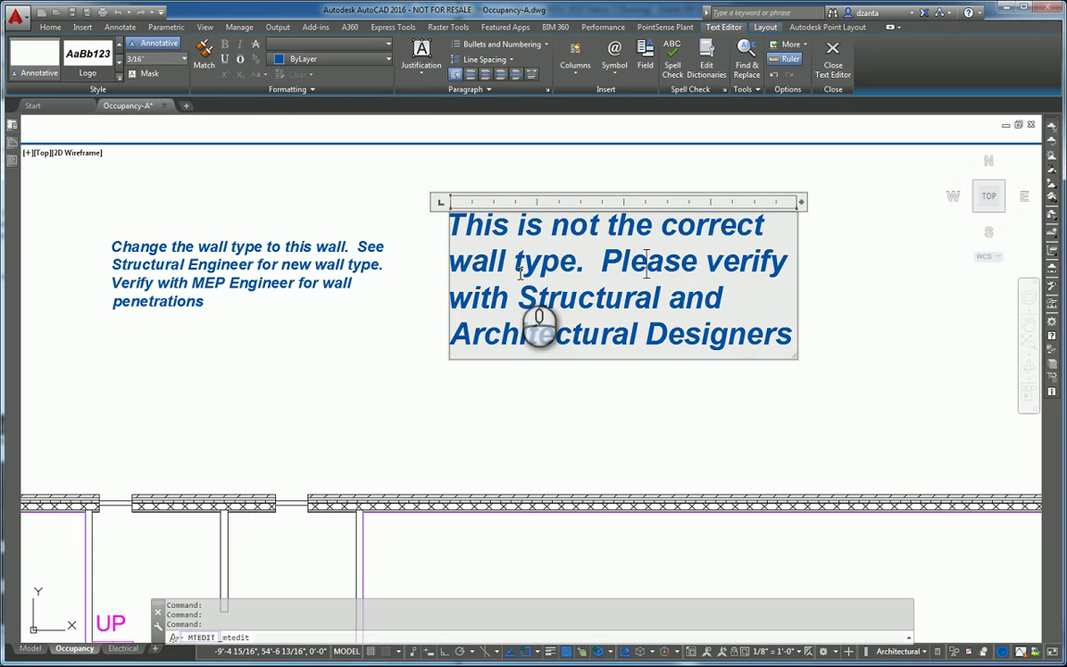
{"action": "left_click_drag", "start_coordinate": [792, 336], "coordinate": [448, 222]}
{"action": "left_click", "coordinate": [154, 60]}
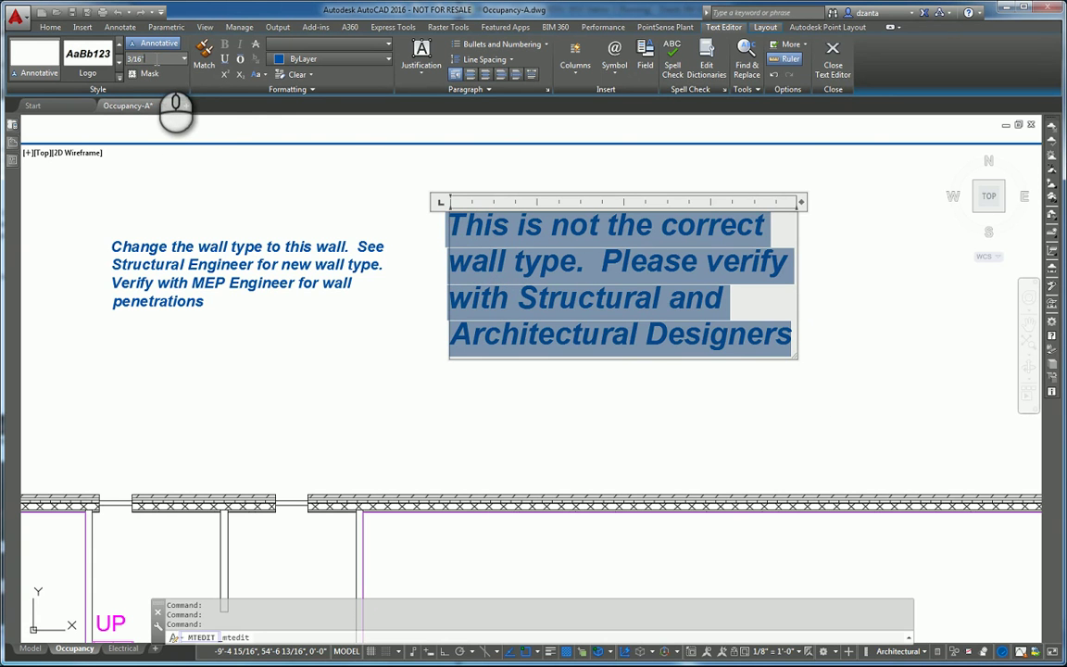
{"action": "key", "text": "Return"}
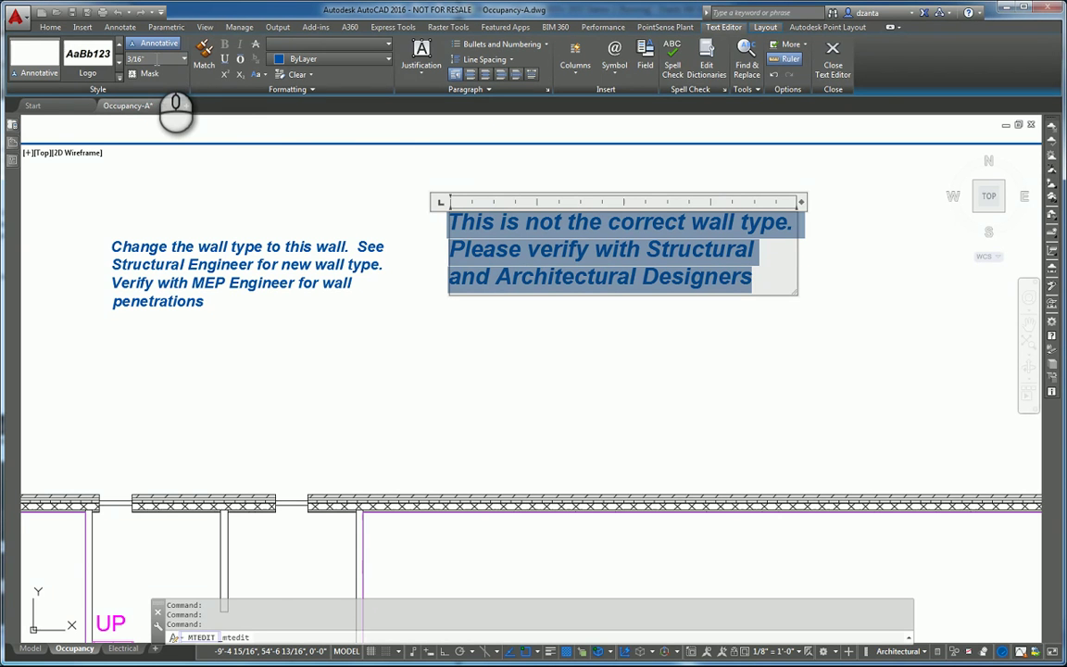
Apply a background mask using the drawing background color to the new wall-type note and finish editing the text.
{"action": "left_click", "coordinate": [145, 79]}
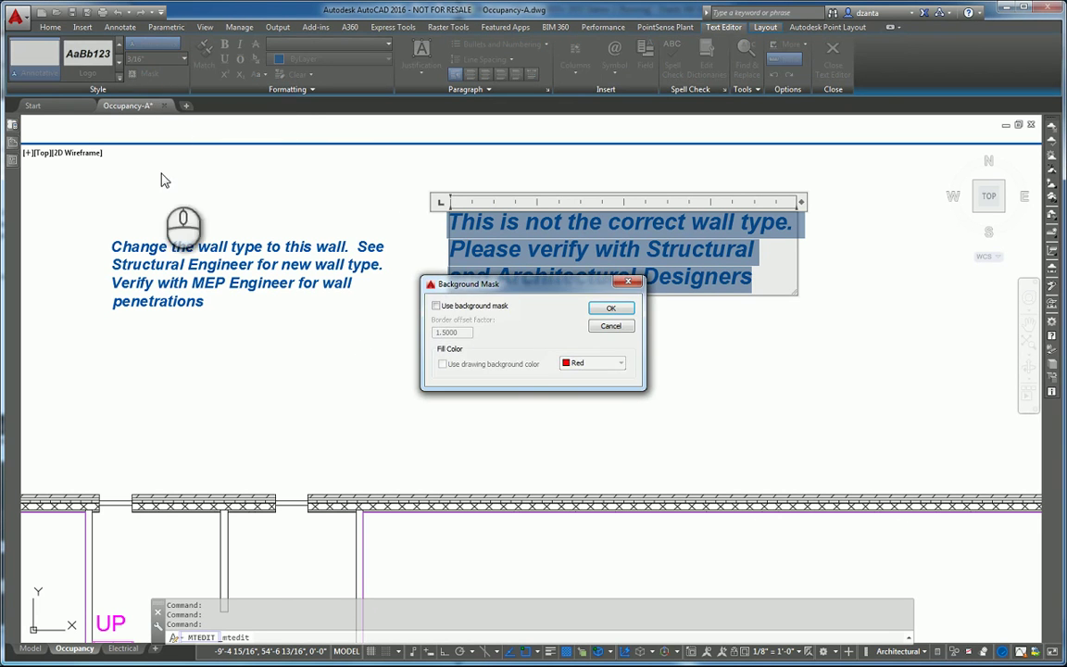
{"action": "left_click", "coordinate": [499, 310]}
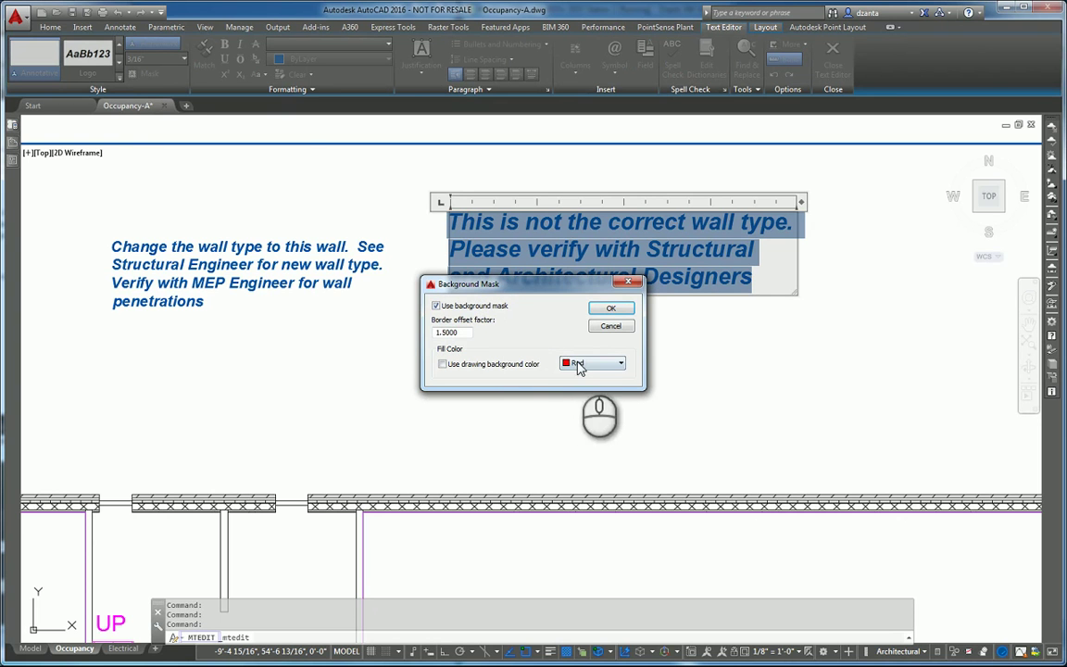
{"action": "left_click", "coordinate": [463, 363]}
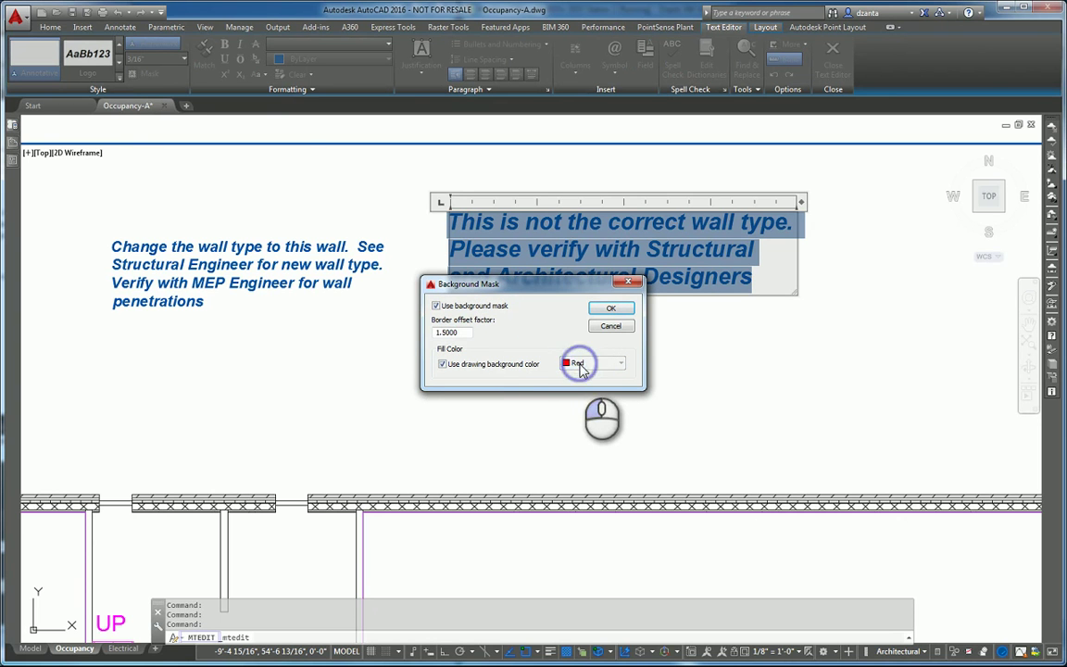
{"action": "left_click", "coordinate": [443, 363]}
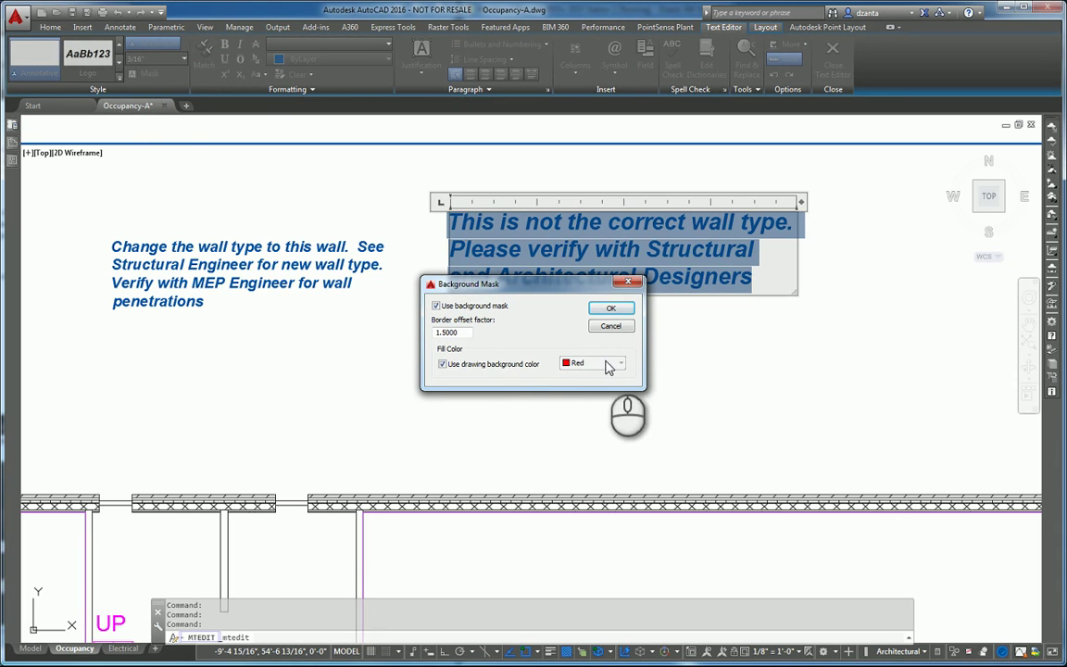
{"action": "left_click", "coordinate": [610, 307]}
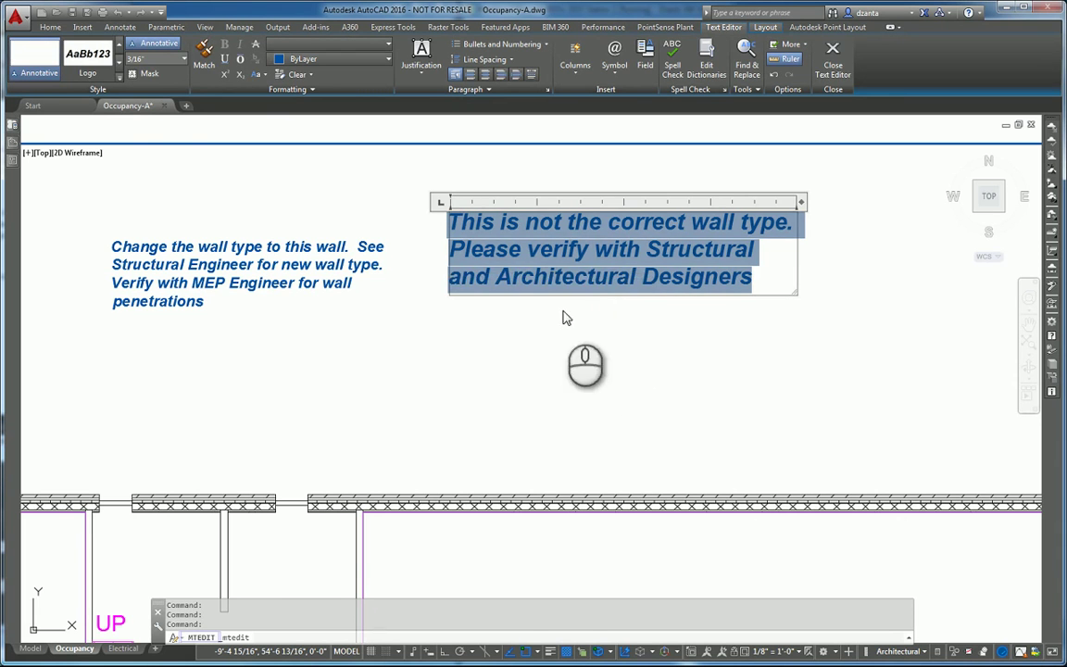
{"action": "left_click", "coordinate": [666, 332]}
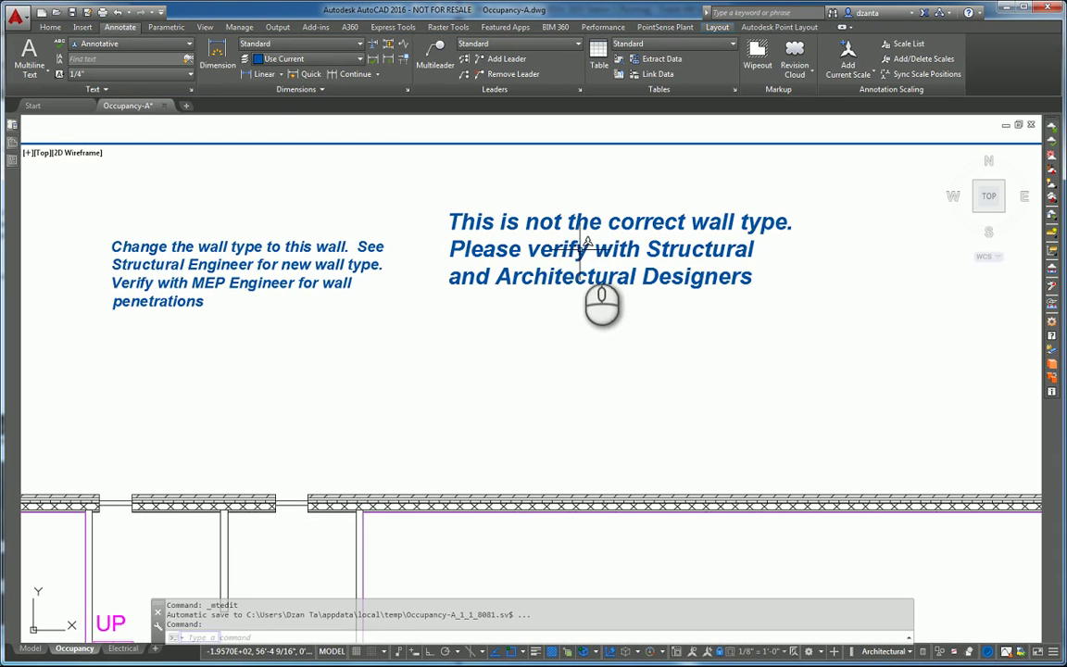
Reopen the new note, select nearly all its text, try the AMGDT_IV25 font and set the font to Dutch801 Rm BT.
{"action": "double_click", "coordinate": [582, 245]}
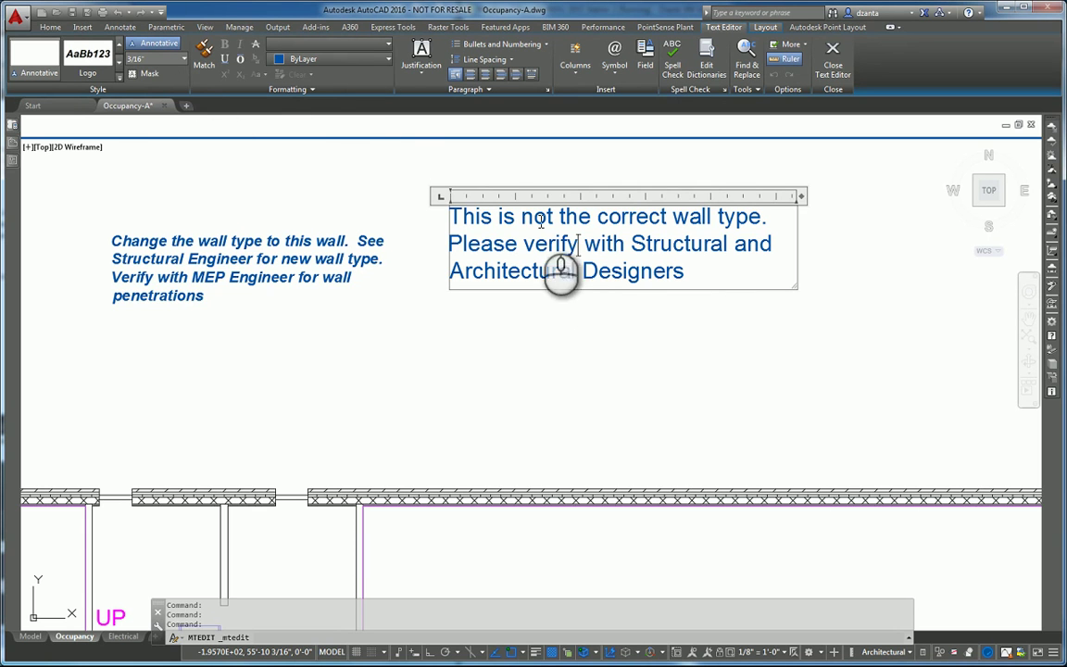
{"action": "left_click", "coordinate": [556, 245]}
{"action": "left_click_drag", "start_coordinate": [682, 271], "coordinate": [417, 188]}
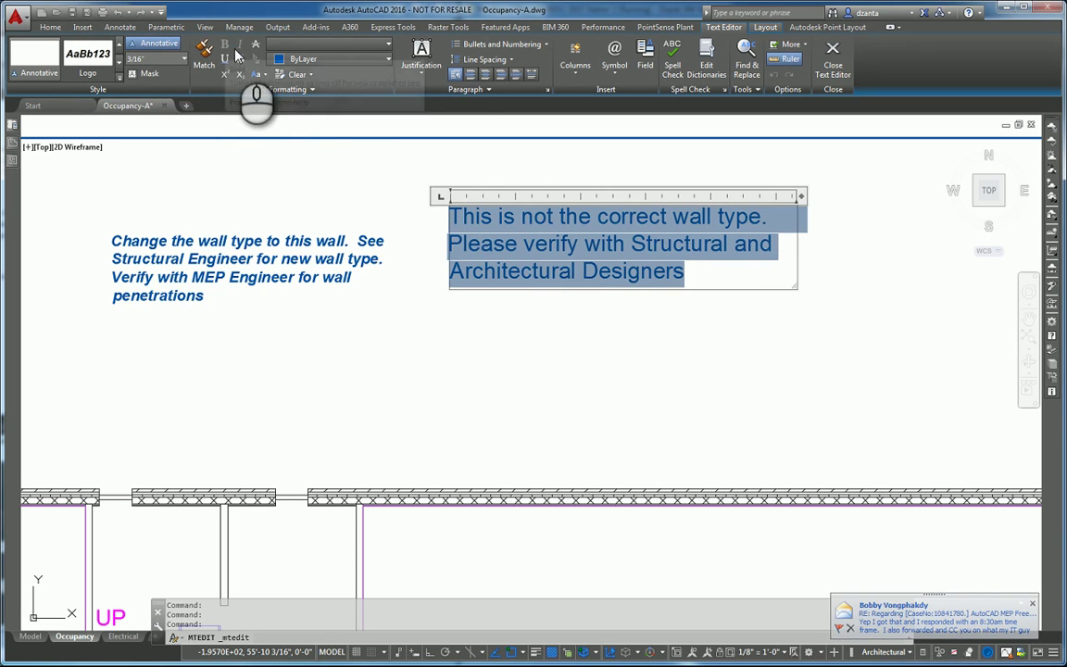
{"action": "left_click", "coordinate": [291, 46]}
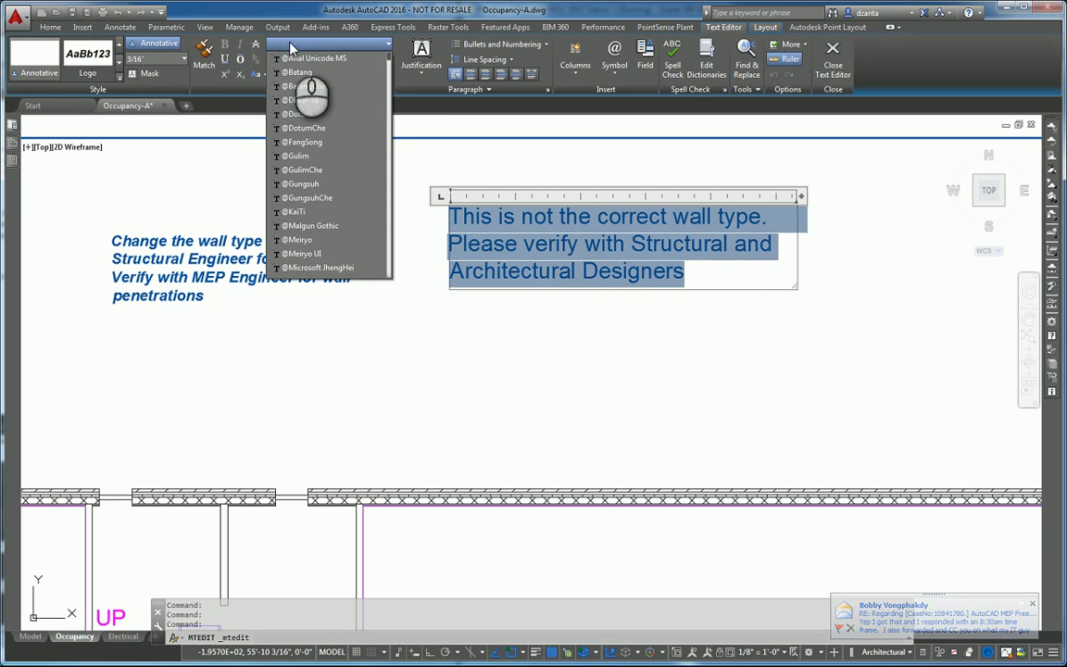
{"action": "scroll", "coordinate": [390, 239], "scroll_direction": "down", "scroll_amount": 10}
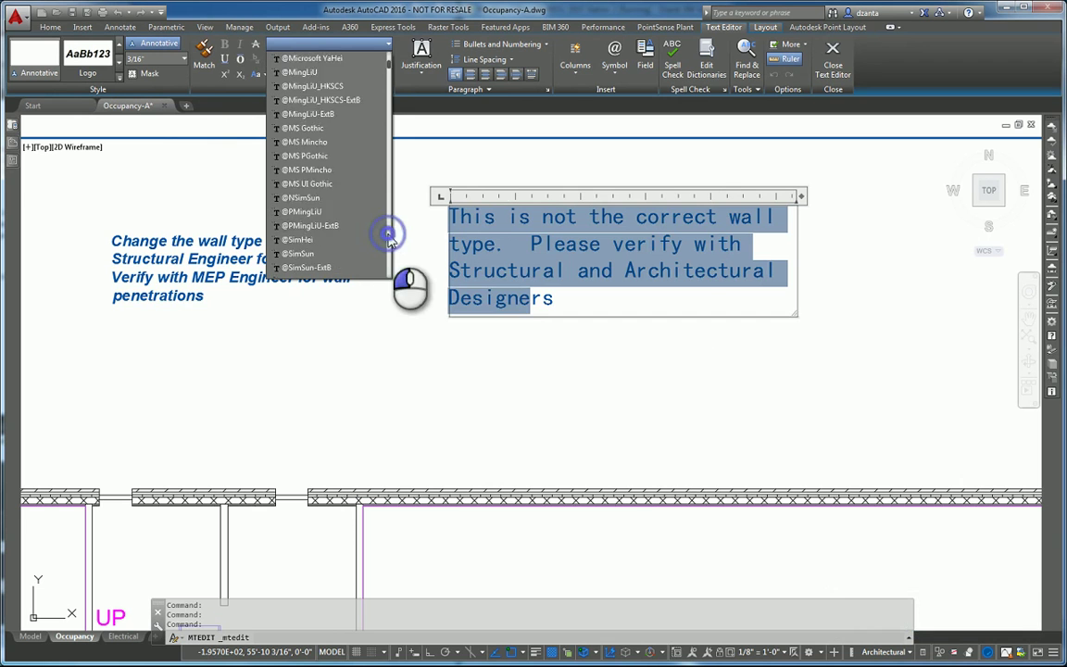
{"action": "left_click", "coordinate": [344, 232]}
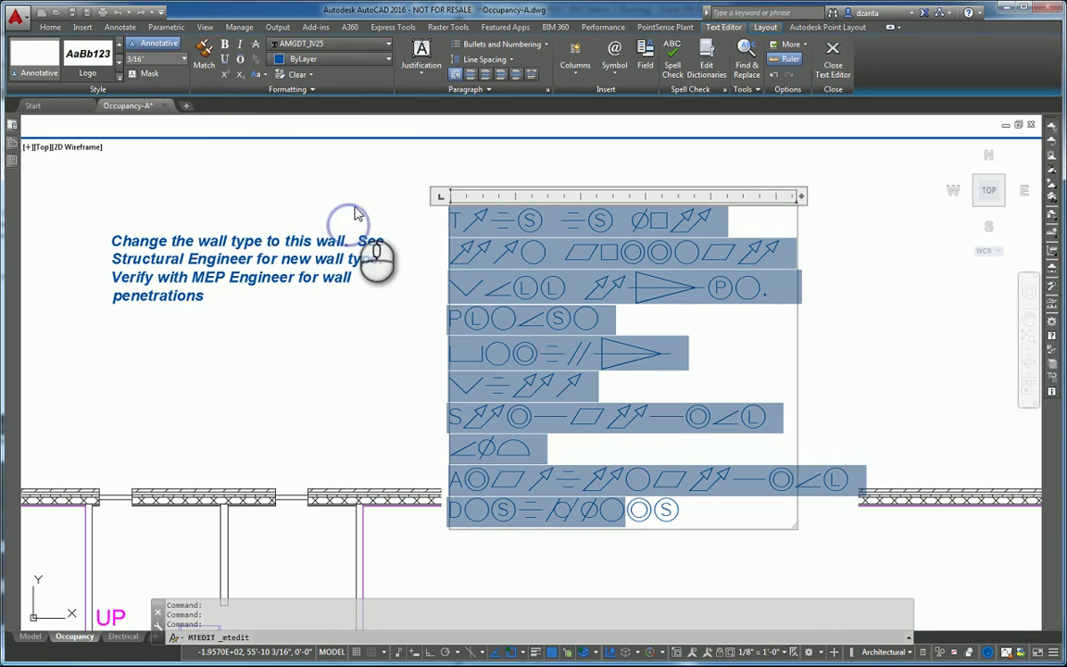
{"action": "left_click", "coordinate": [331, 44]}
{"action": "left_click_drag", "start_coordinate": [390, 83], "coordinate": [384, 118]}
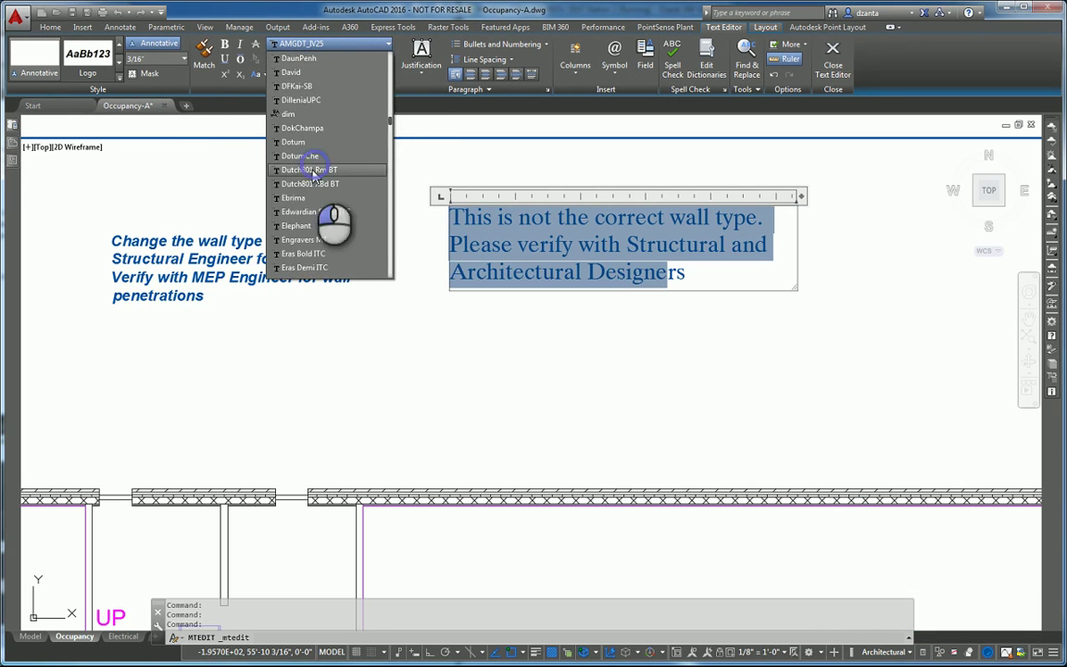
{"action": "left_click", "coordinate": [313, 176]}
Try bold, italic, strikethrough, underline and overline formatting on the selected note text.
{"action": "left_click", "coordinate": [225, 47]}
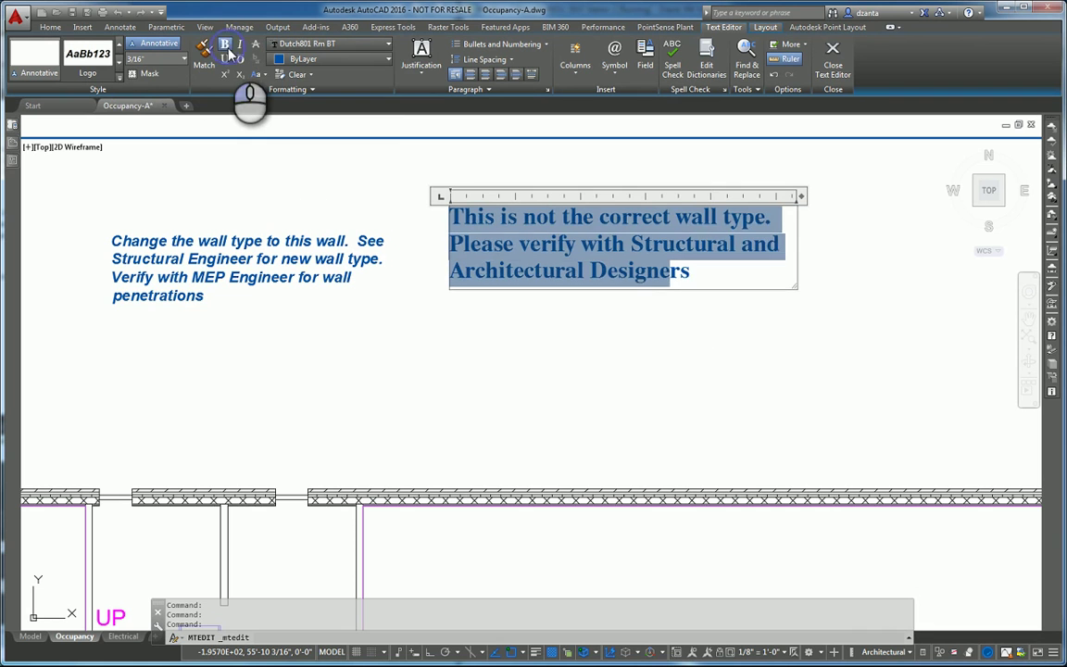
{"action": "left_click", "coordinate": [239, 46]}
{"action": "left_click", "coordinate": [255, 45]}
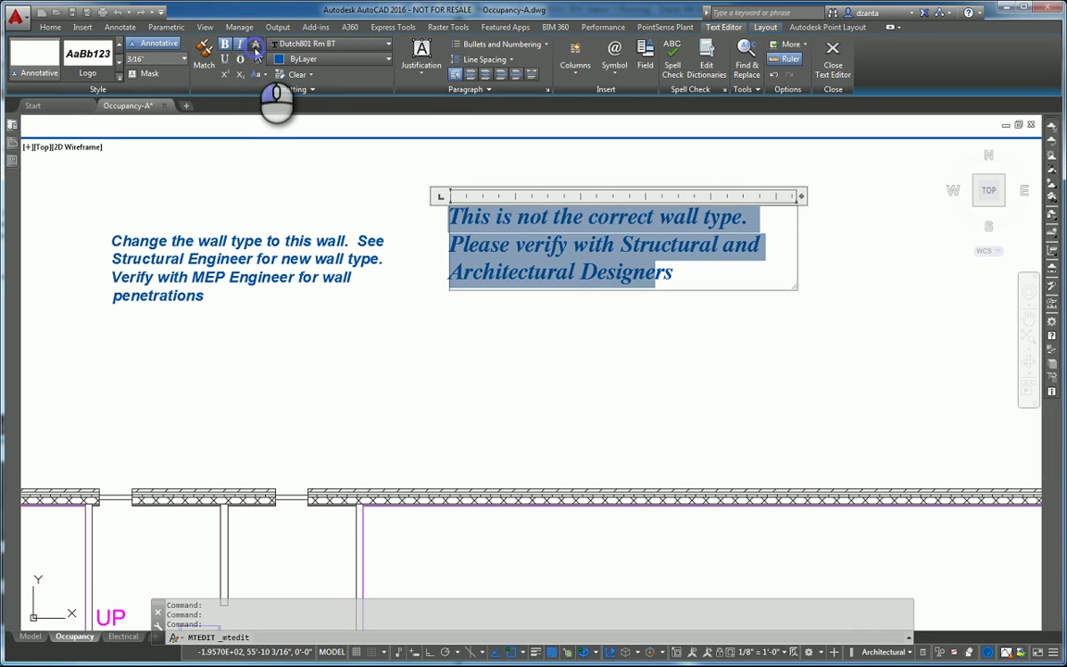
{"action": "left_click", "coordinate": [227, 60]}
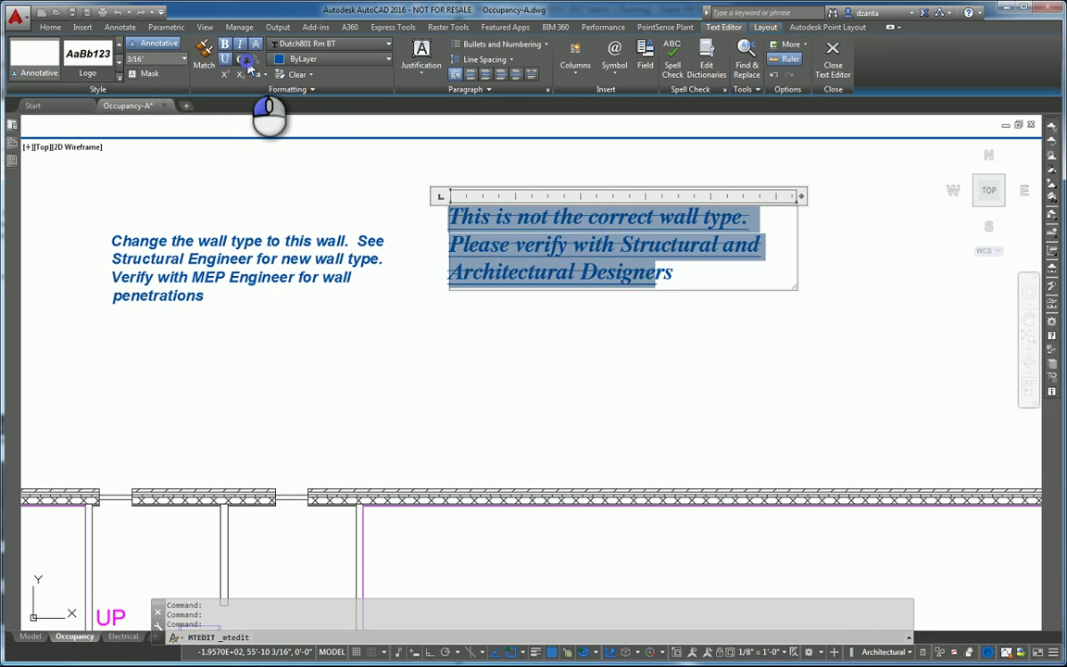
{"action": "left_click", "coordinate": [243, 62]}
Remove the underline, bold, italic and strikethrough formatting from the selected note text.
{"action": "left_click", "coordinate": [225, 59]}
{"action": "left_click", "coordinate": [224, 44]}
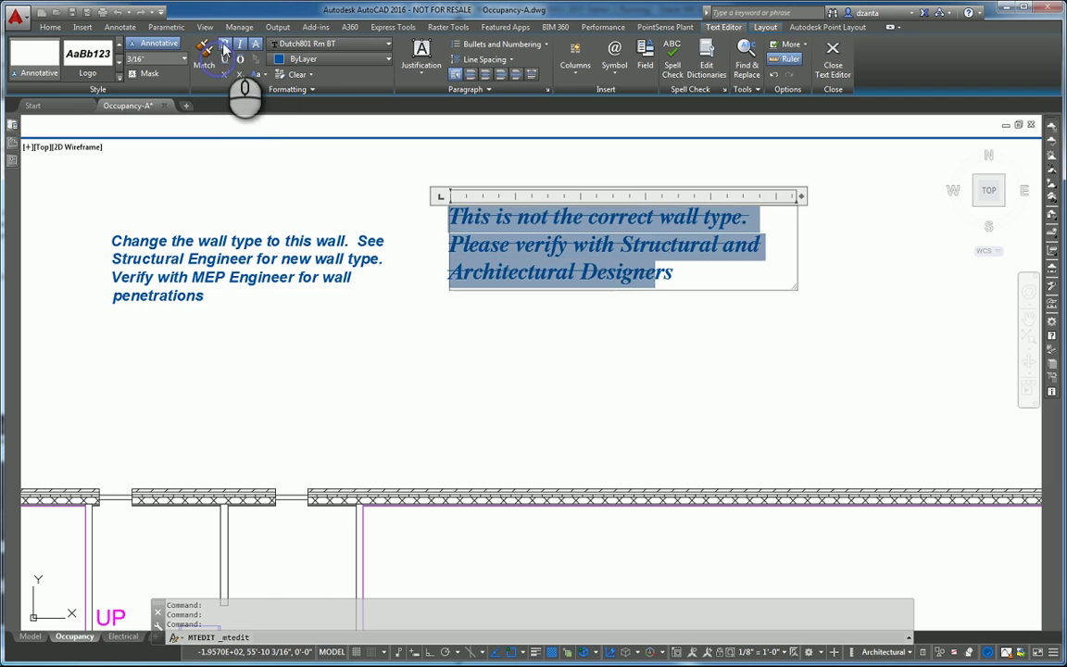
{"action": "left_click", "coordinate": [238, 45]}
{"action": "left_click", "coordinate": [255, 46]}
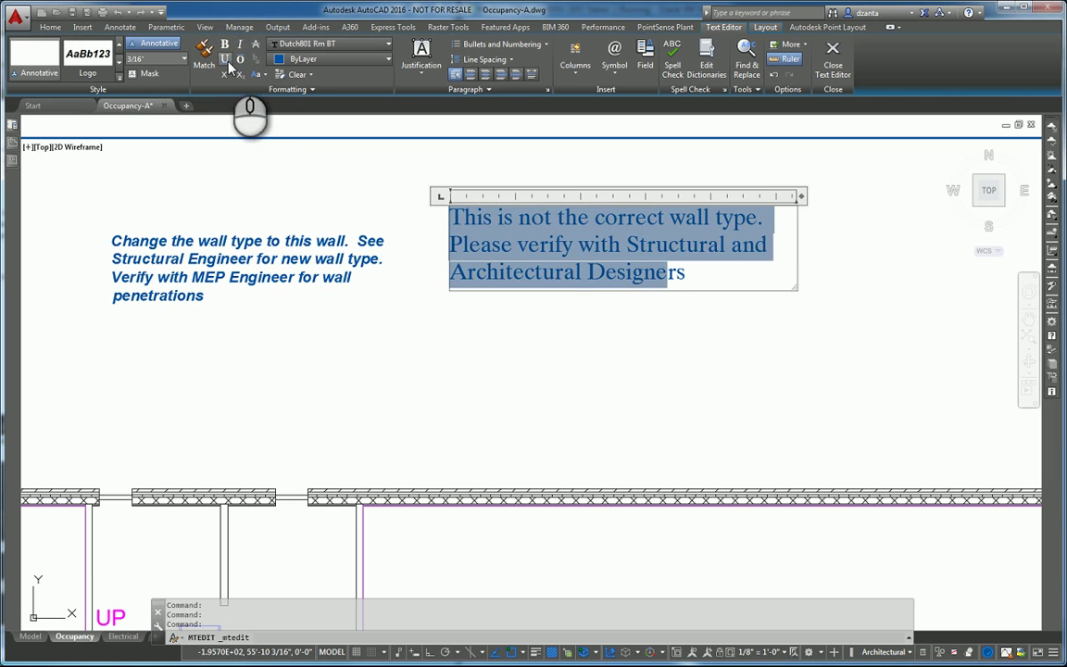
{"action": "left_click", "coordinate": [226, 60]}
{"action": "left_click", "coordinate": [225, 59]}
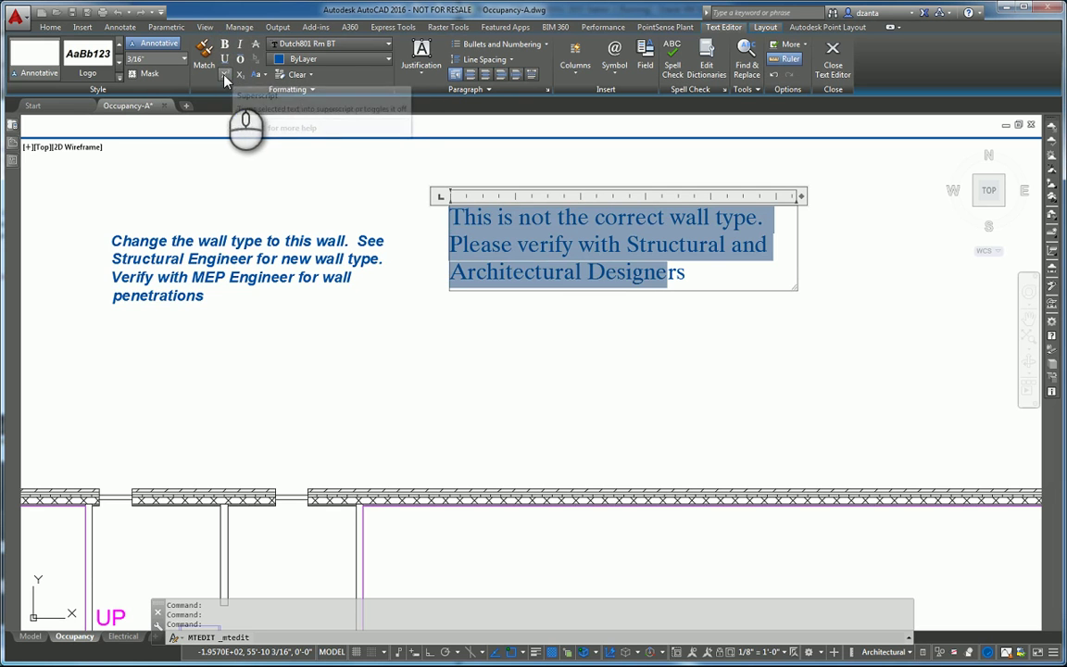
Toggle superscript and subscript on and off for the selected note text.
{"action": "left_click", "coordinate": [224, 78]}
{"action": "left_click", "coordinate": [226, 78]}
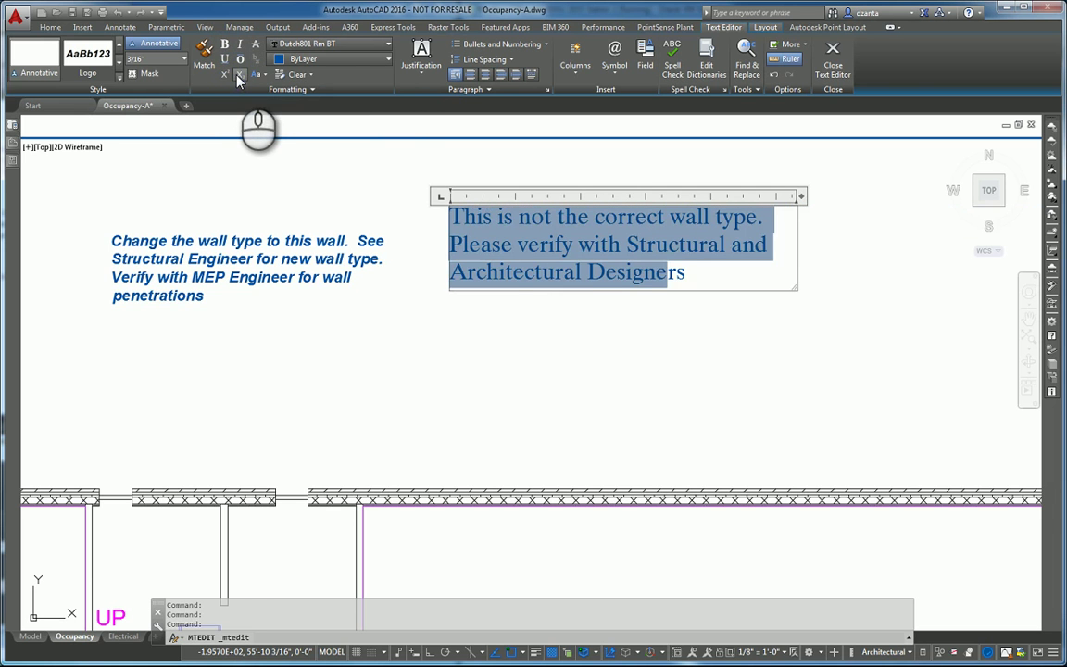
{"action": "left_click", "coordinate": [238, 78]}
{"action": "left_click", "coordinate": [238, 77]}
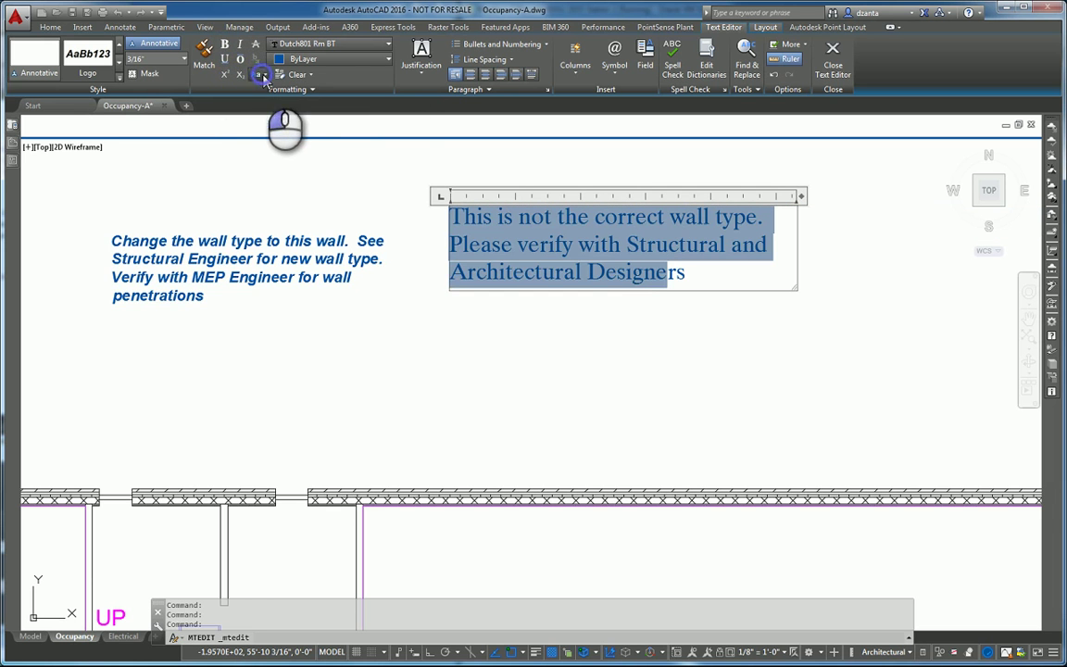
Convert the selected note text to uppercase and back to lowercase, and set its color to Yellow.
{"action": "left_click", "coordinate": [263, 77]}
{"action": "left_click", "coordinate": [267, 91]}
{"action": "left_click", "coordinate": [262, 77]}
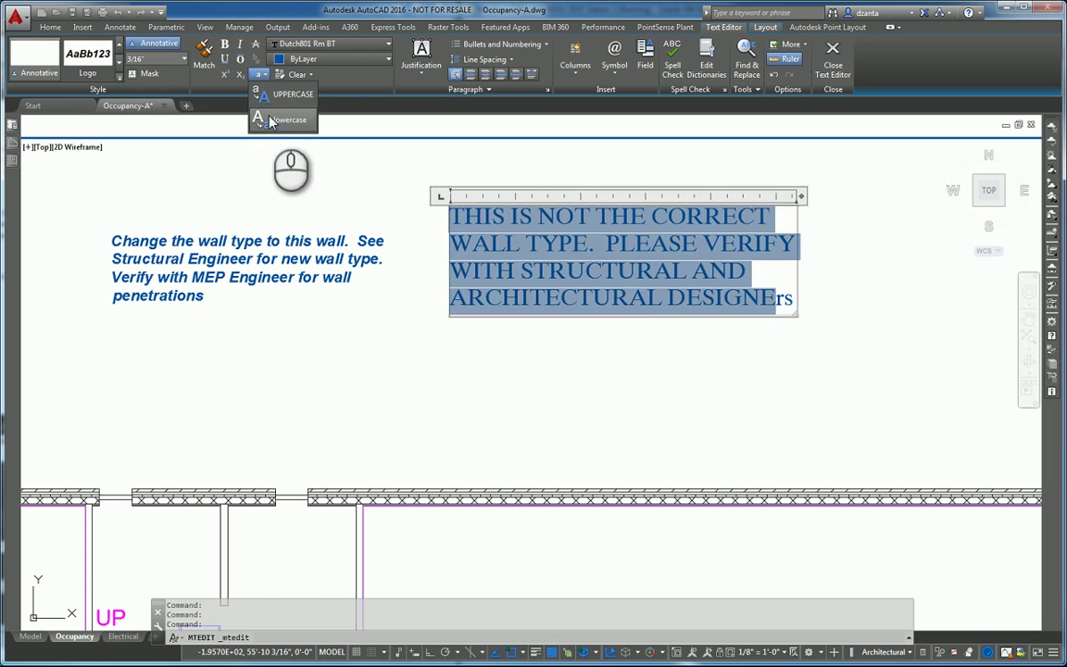
{"action": "left_click", "coordinate": [269, 119]}
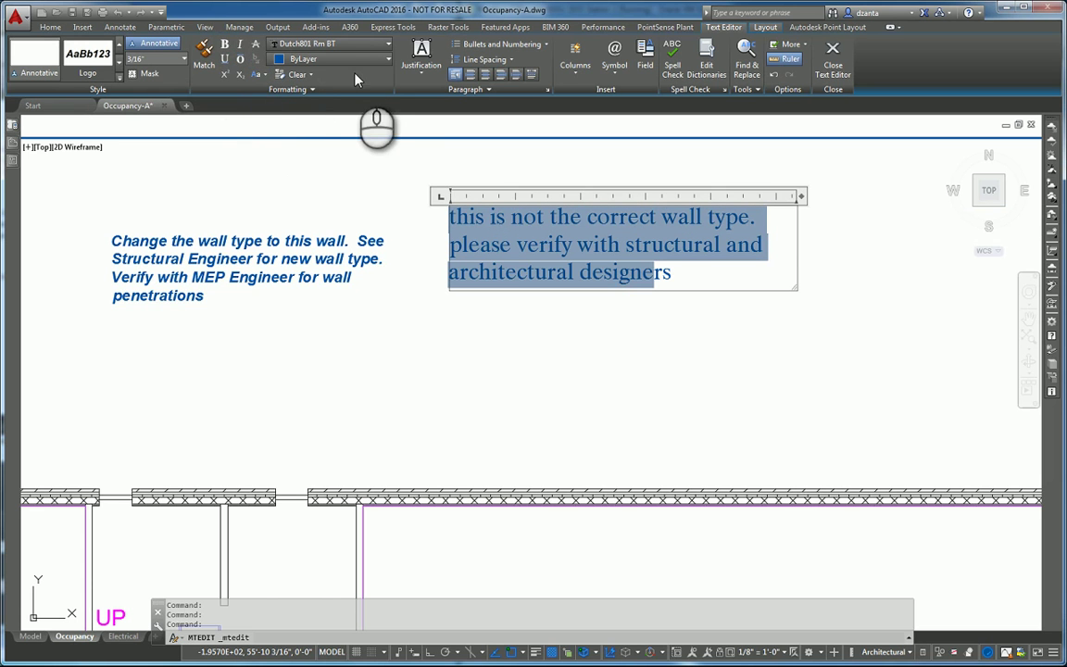
{"action": "left_click", "coordinate": [330, 58]}
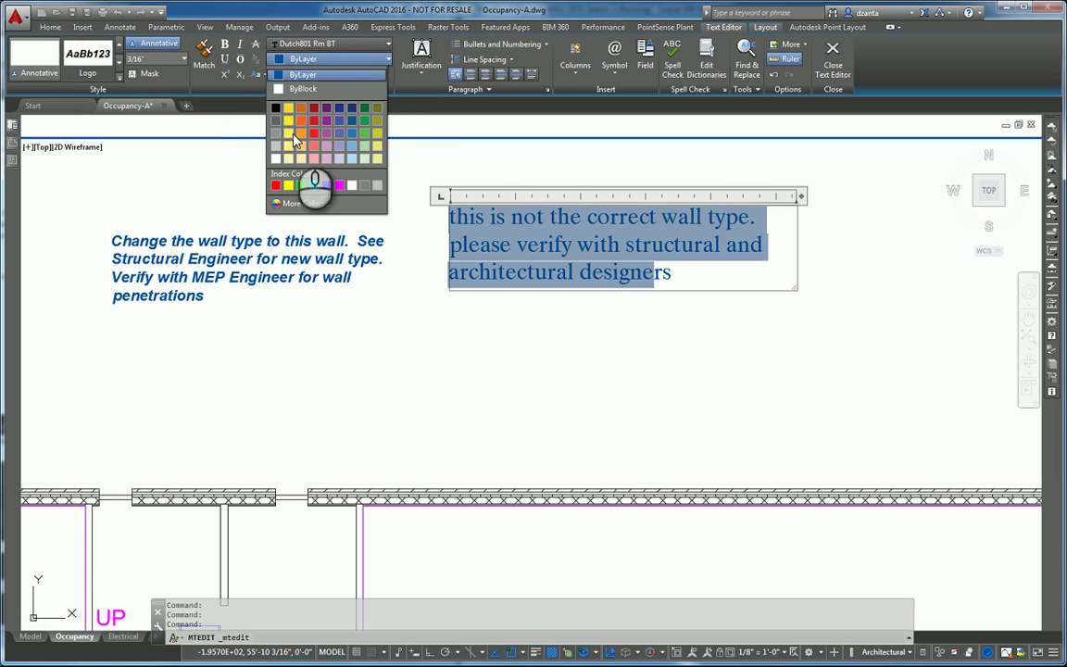
{"action": "left_click", "coordinate": [288, 185]}
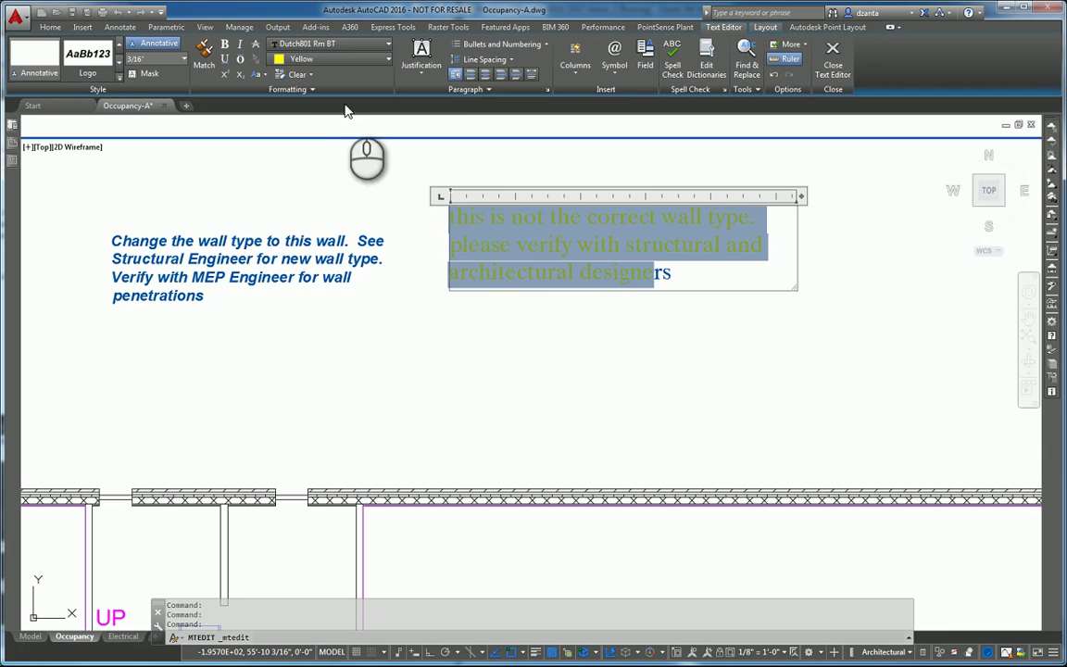
Set the note's justification to Middle Center MC.
{"action": "left_click", "coordinate": [424, 74]}
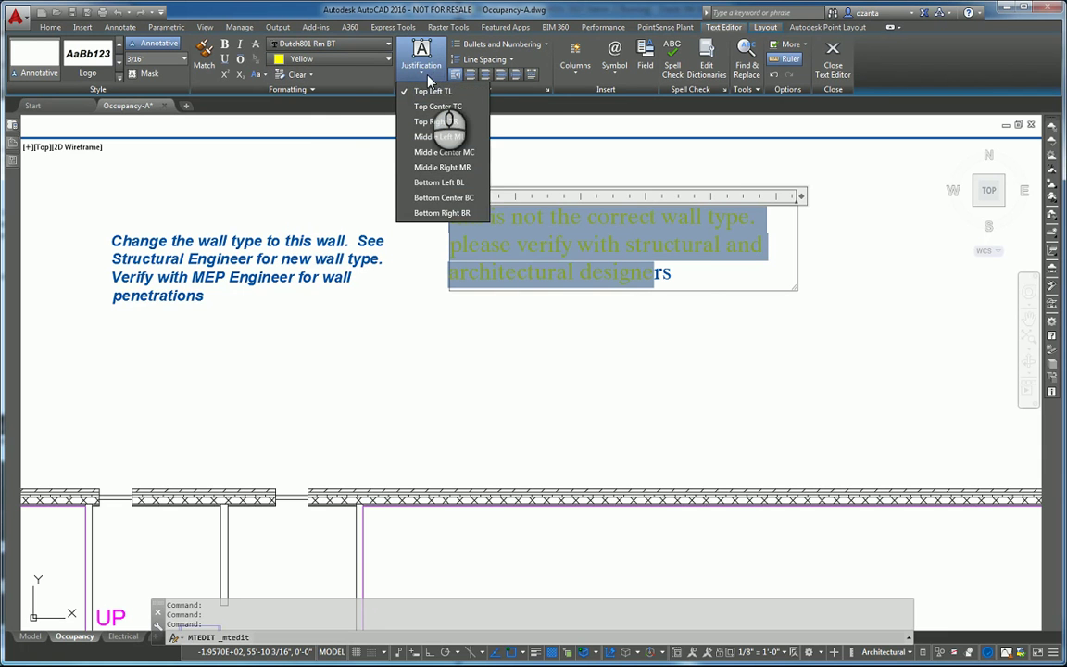
{"action": "left_click", "coordinate": [442, 152]}
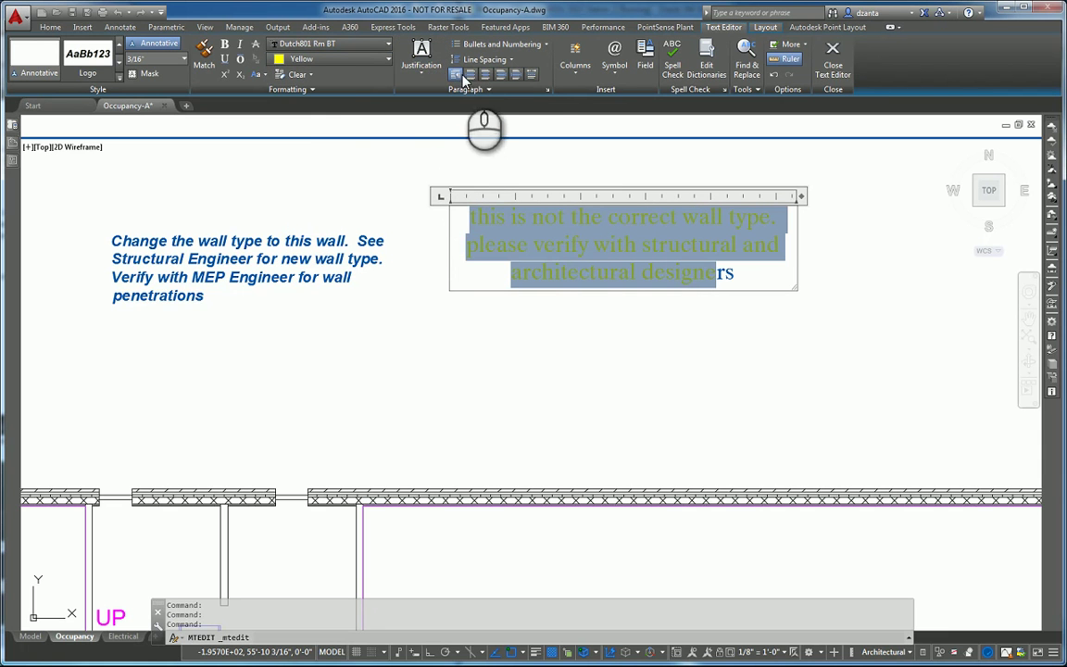
{"action": "left_click", "coordinate": [526, 50]}
{"action": "left_click", "coordinate": [526, 49]}
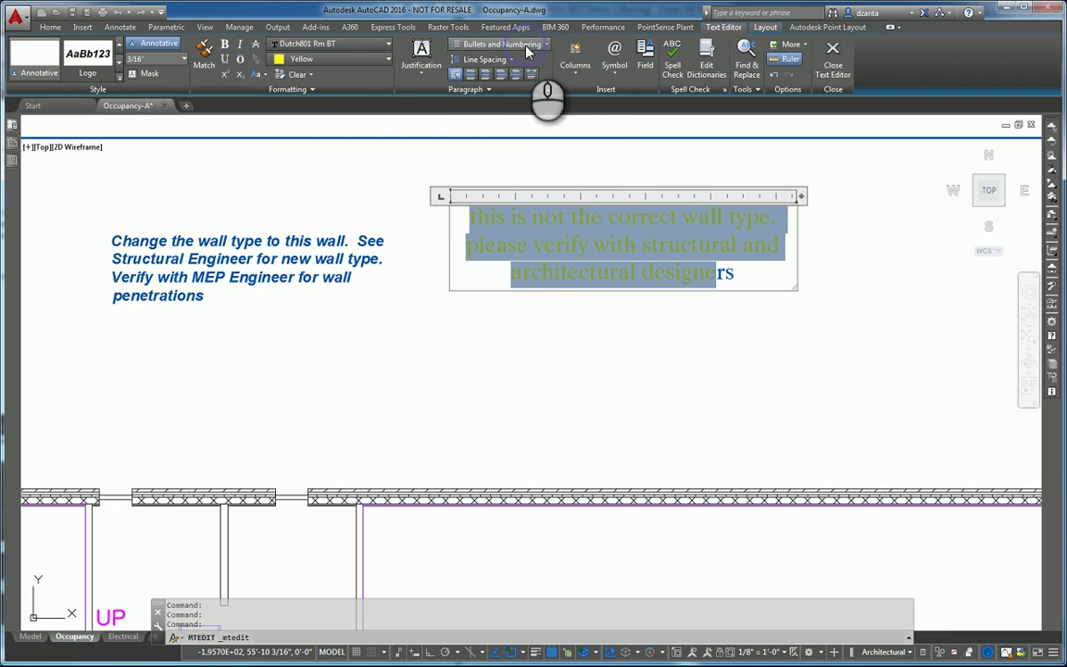
{"action": "left_click", "coordinate": [473, 68]}
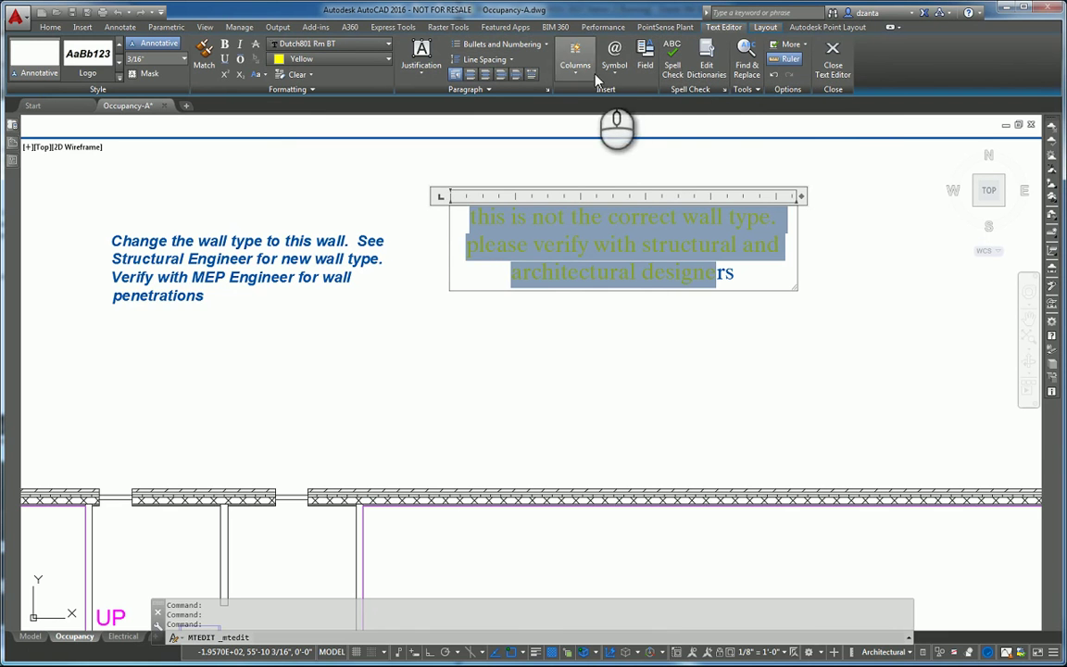
Insert a degree symbol below the note's last line, leaving a blank line between them.
{"action": "left_click", "coordinate": [745, 278]}
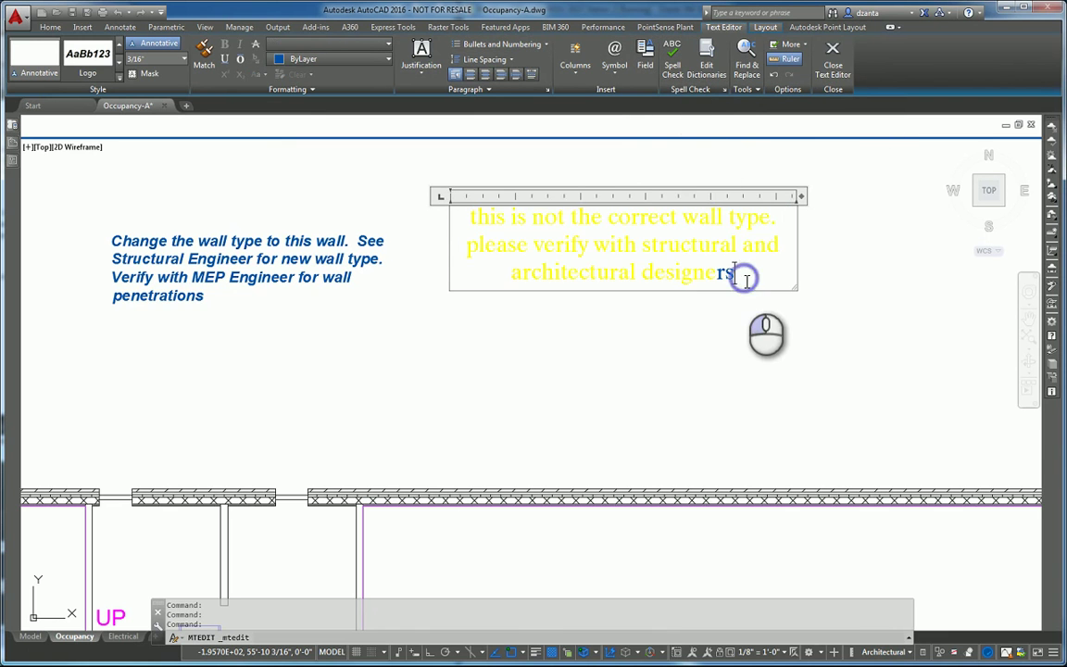
{"action": "key", "text": "Return"}
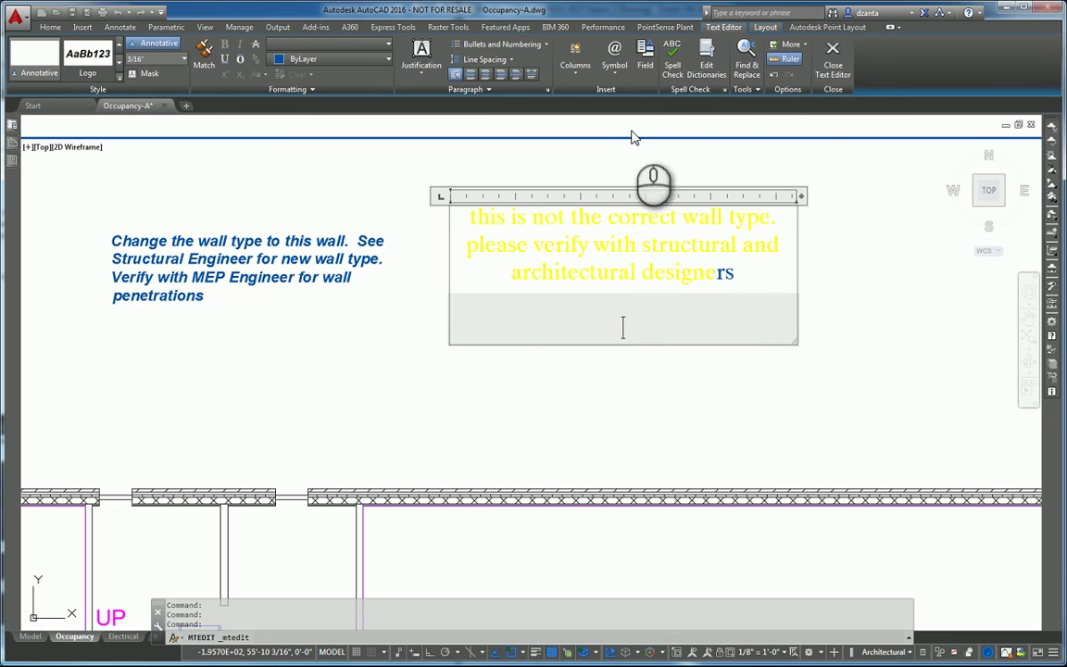
{"action": "left_click", "coordinate": [614, 57]}
{"action": "left_click", "coordinate": [629, 92]}
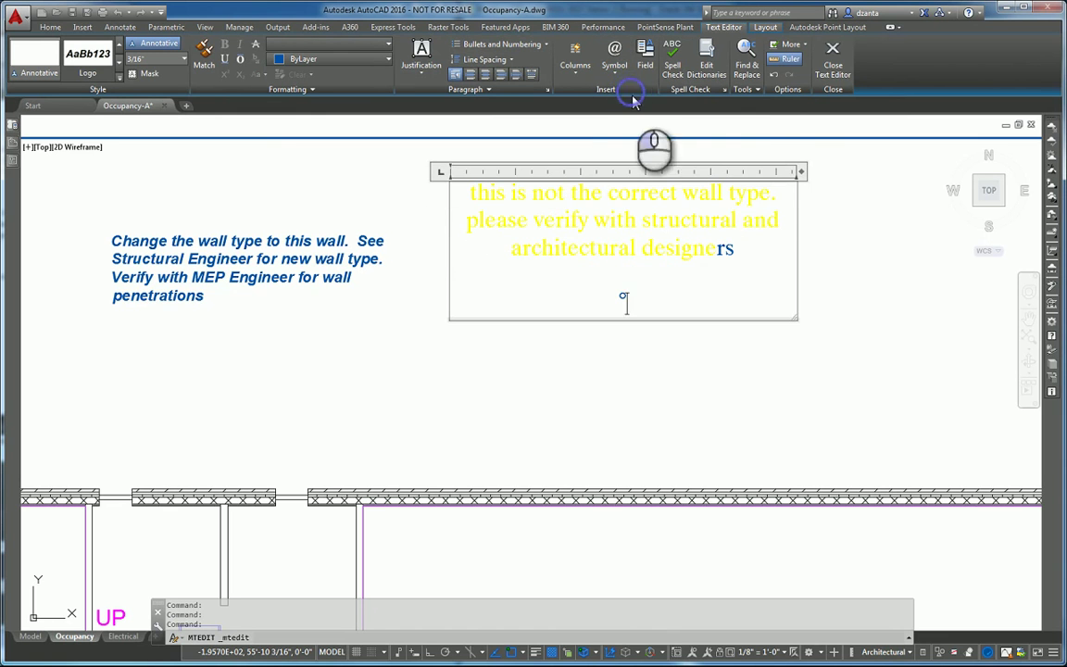
Insert a Document Filename field in Uppercase format, showing the filename only, on a new line below the degree symbol.
{"action": "key", "text": "Return"}
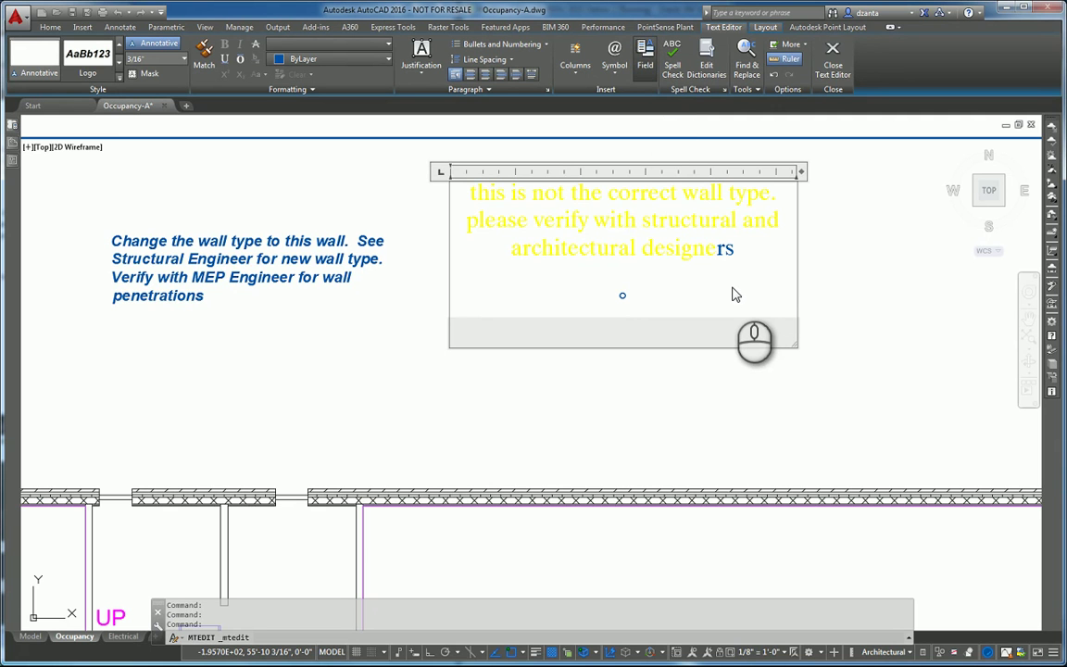
{"action": "key", "text": "ctrl+f"}
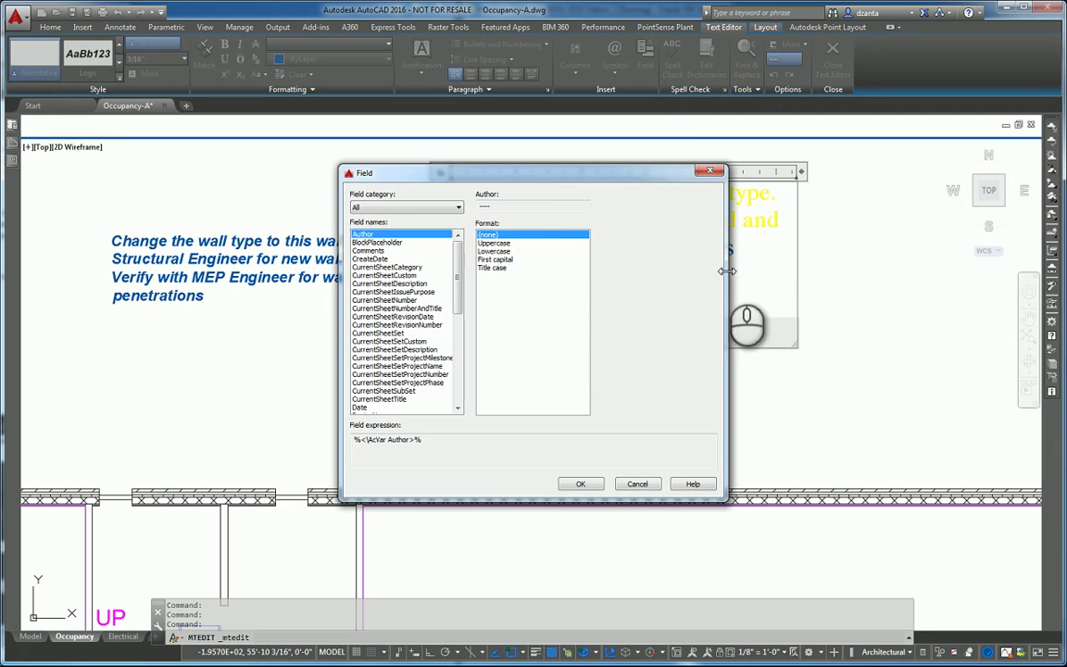
{"action": "left_click", "coordinate": [422, 208]}
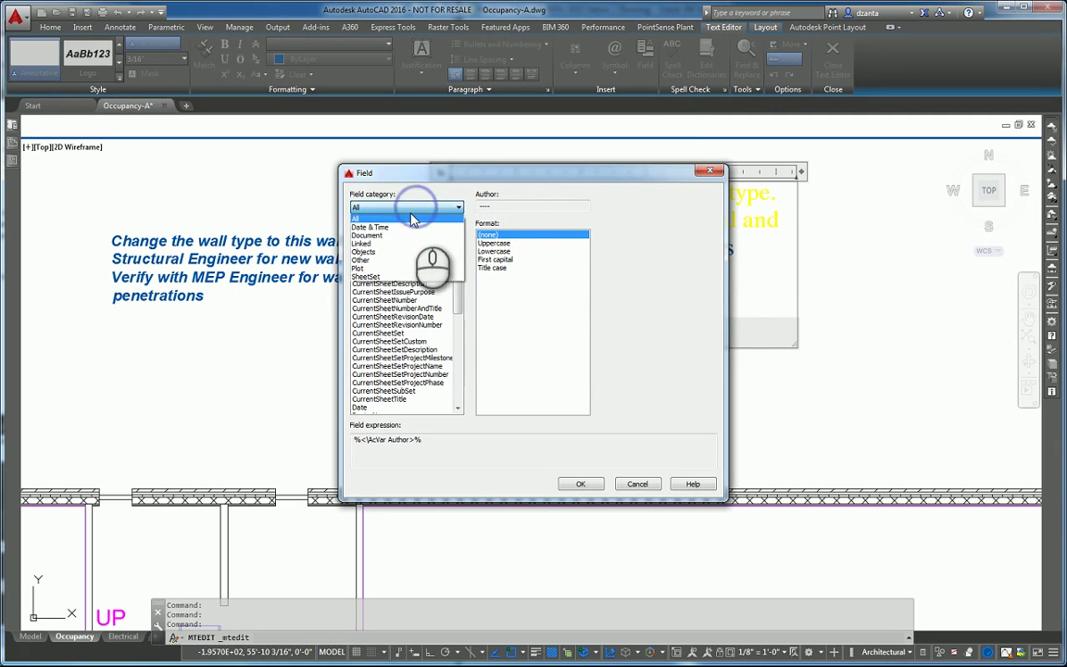
{"action": "left_click", "coordinate": [386, 236]}
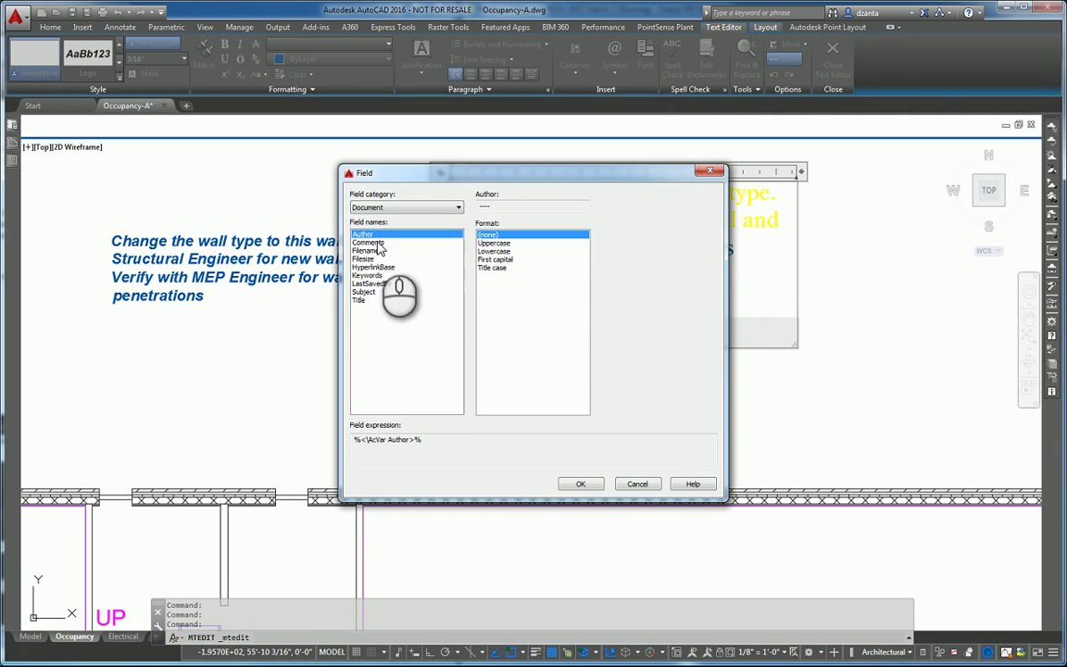
{"action": "left_click", "coordinate": [369, 250]}
{"action": "left_click", "coordinate": [486, 242]}
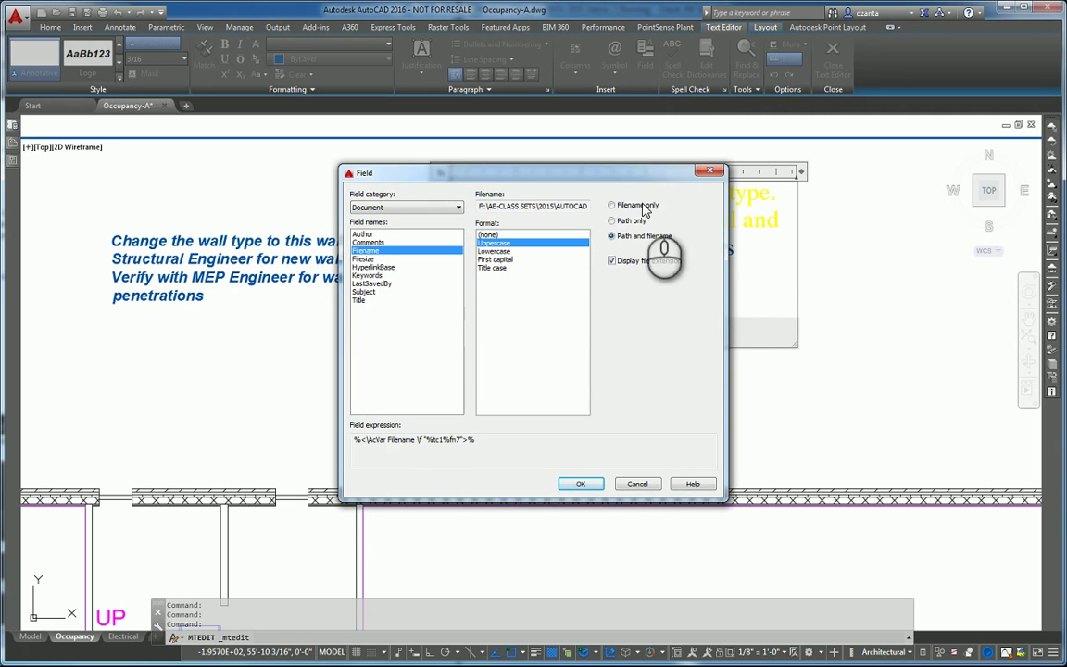
{"action": "left_click", "coordinate": [642, 205]}
{"action": "left_click", "coordinate": [580, 484]}
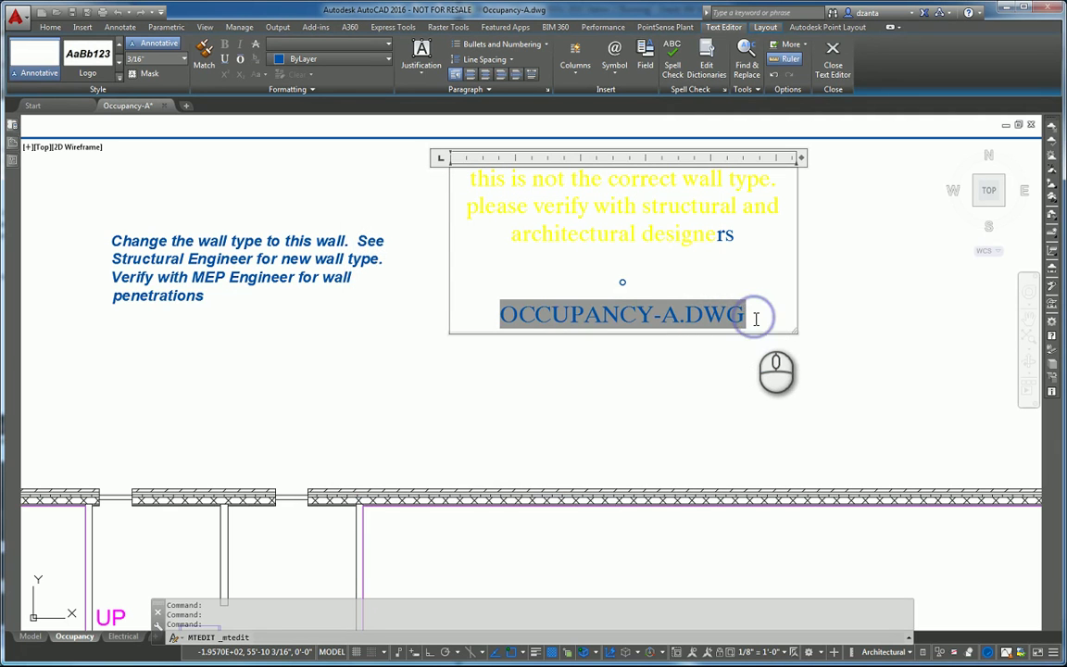
Clear all existing text from the note, including the degree symbol and the filename field.
{"action": "key", "text": "Return"}
{"action": "key", "text": "Return"}
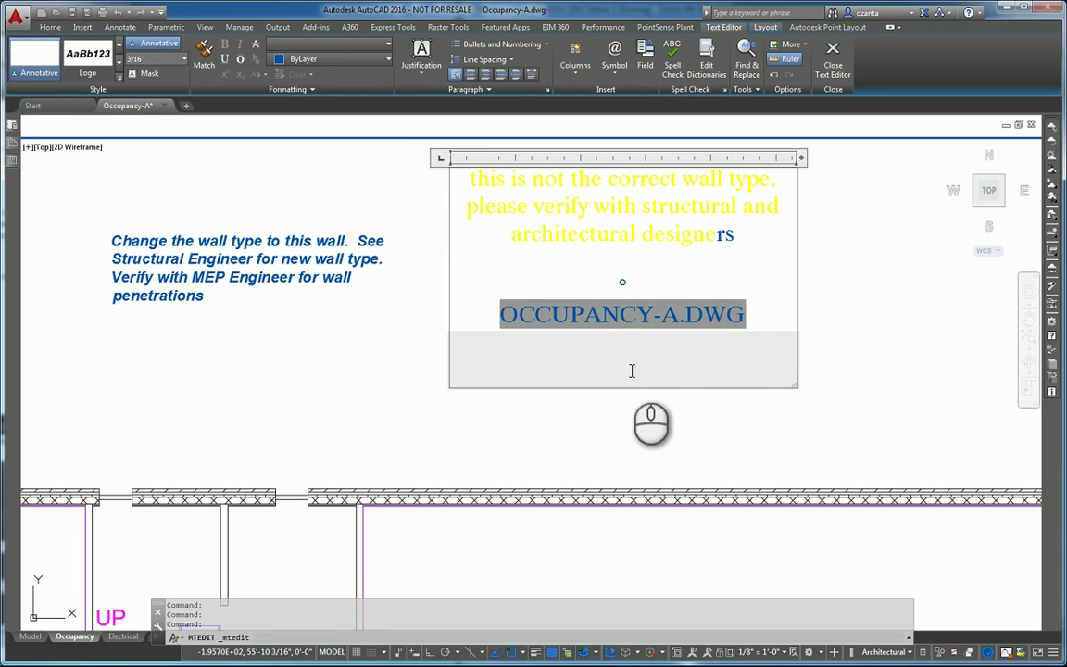
{"action": "left_click_drag", "start_coordinate": [632, 370], "coordinate": [501, 195]}
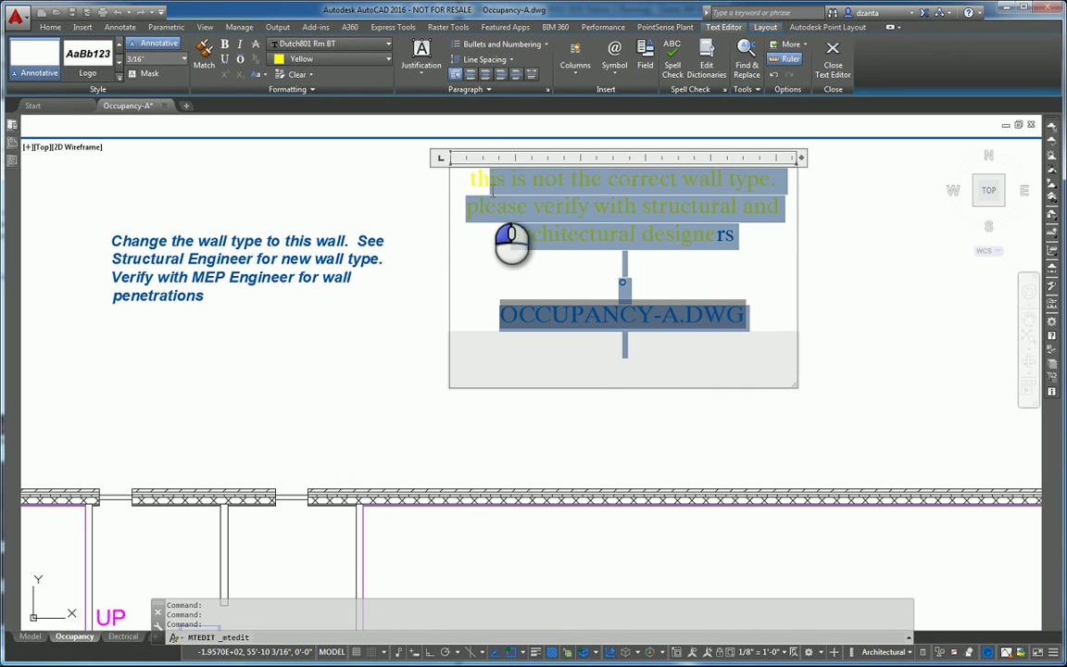
{"action": "key", "text": "Delete"}
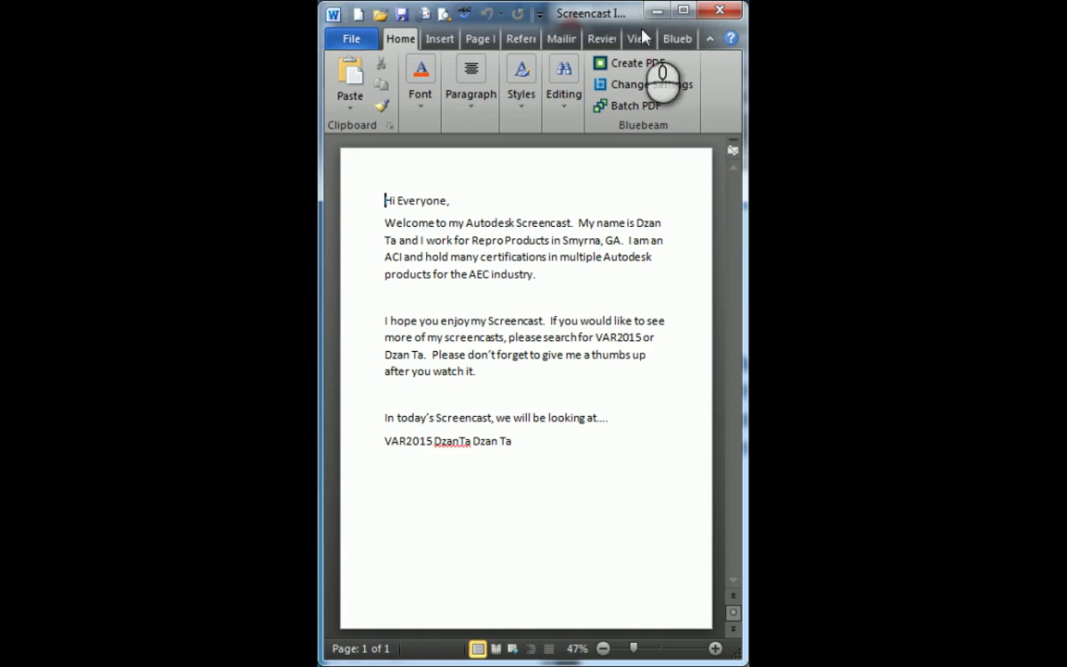
Switch to the Word document and copy the text from "Hi Everyone," through the paragraph beginning "I hope you enjoy my Screencast".
{"action": "left_click_drag", "start_coordinate": [508, 386], "coordinate": [387, 198]}
{"action": "right_click", "coordinate": [401, 219]}
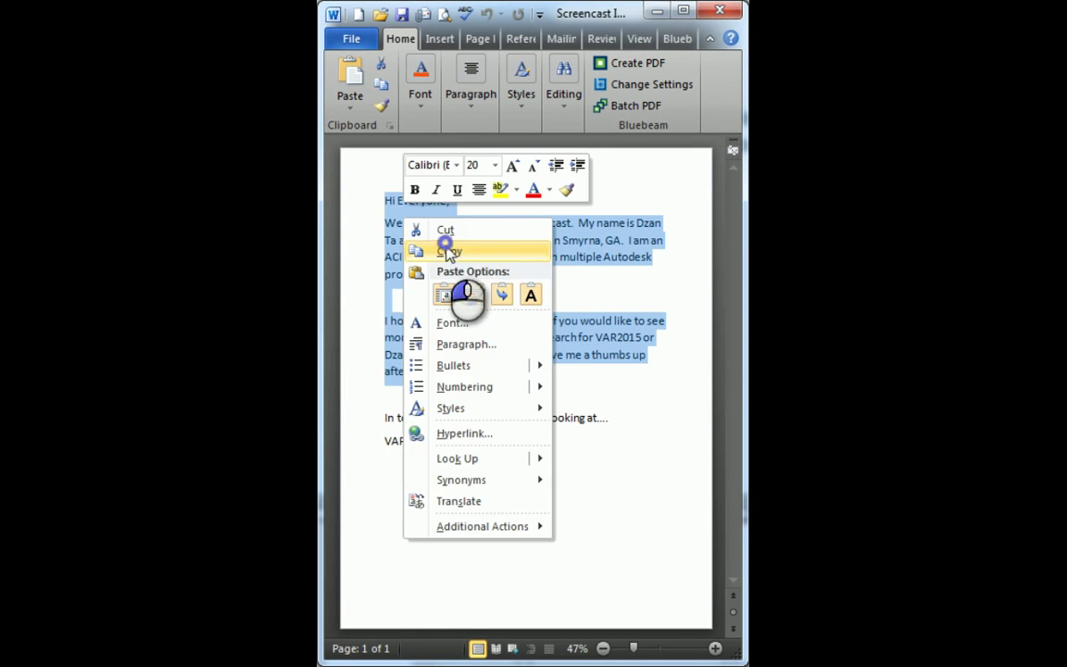
{"action": "left_click", "coordinate": [449, 247]}
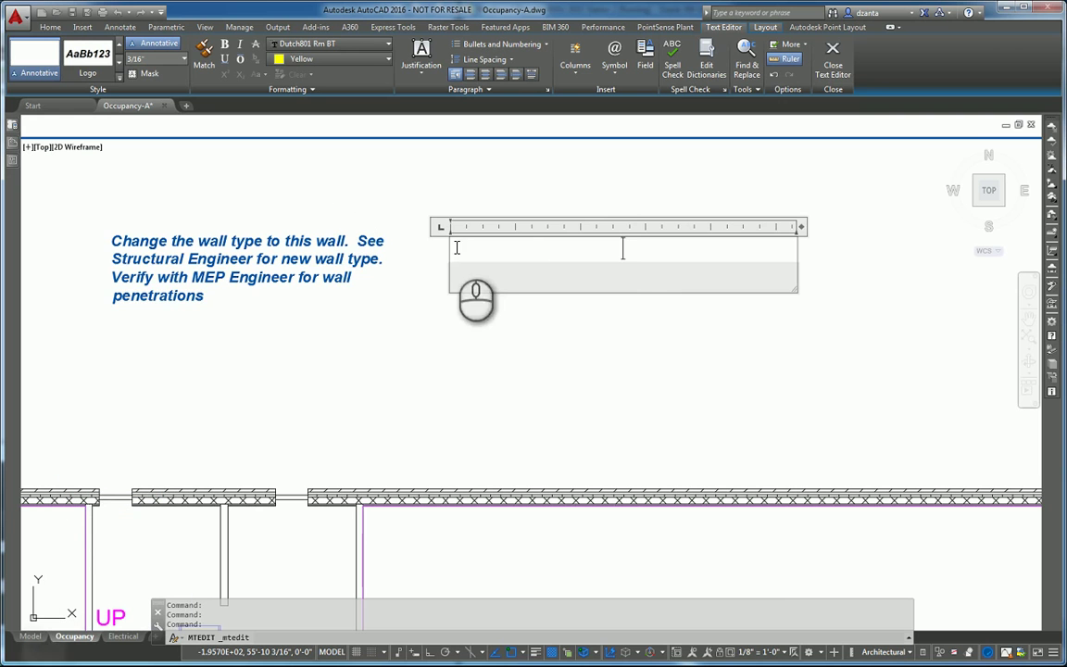
Paste the copied Word text into the emptied note and finish editing it.
{"action": "left_click", "coordinate": [626, 248]}
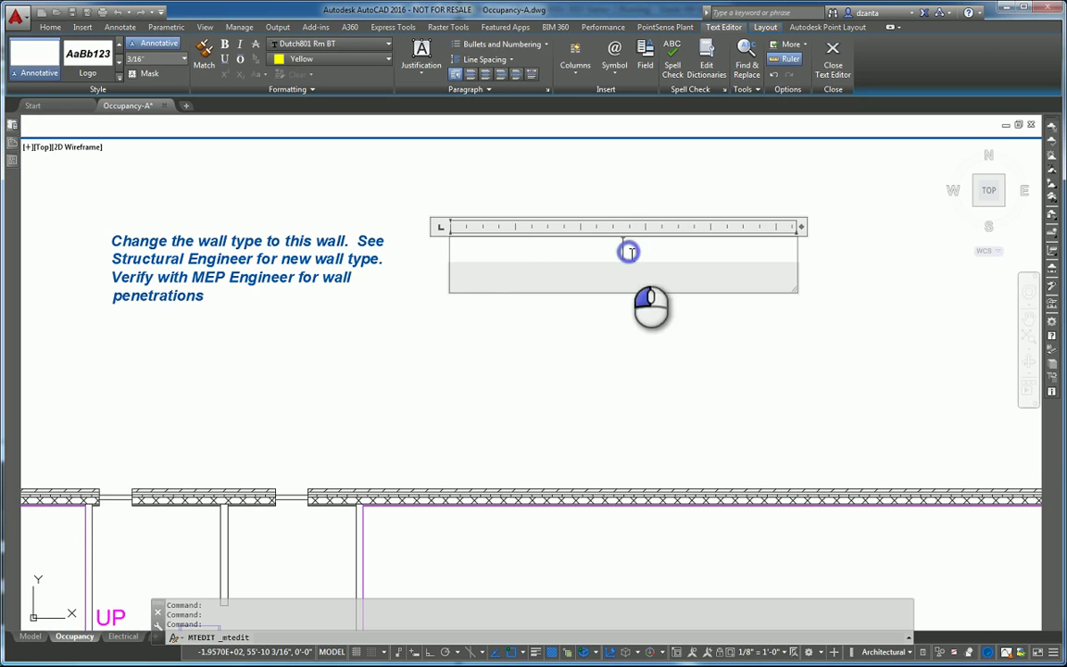
{"action": "right_click", "coordinate": [629, 250]}
{"action": "left_click", "coordinate": [659, 303]}
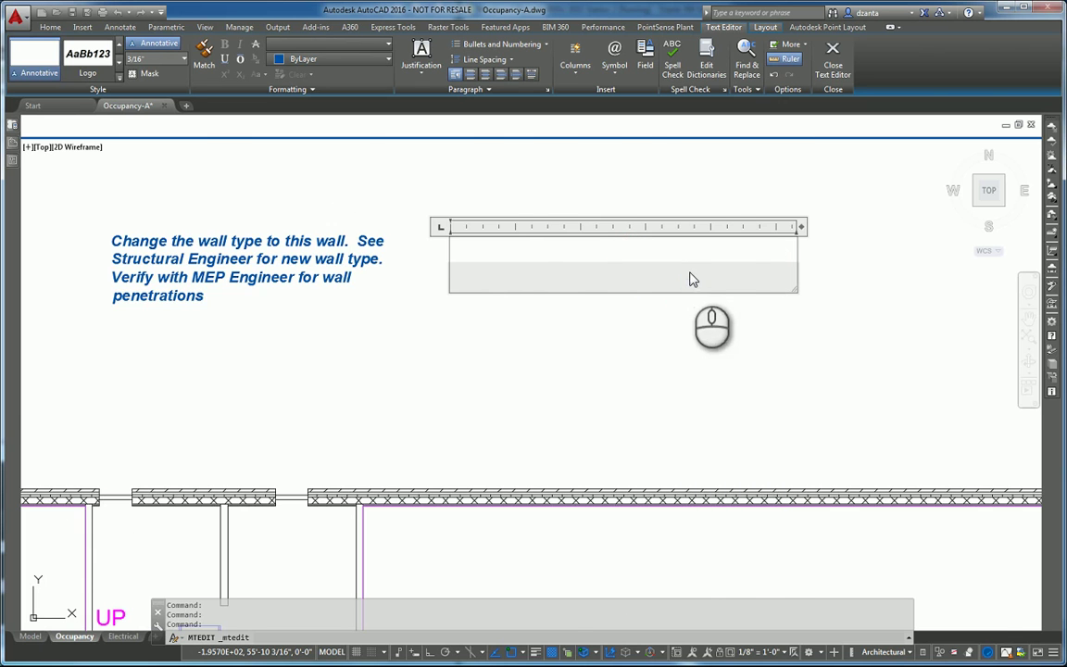
{"action": "left_click", "coordinate": [830, 198]}
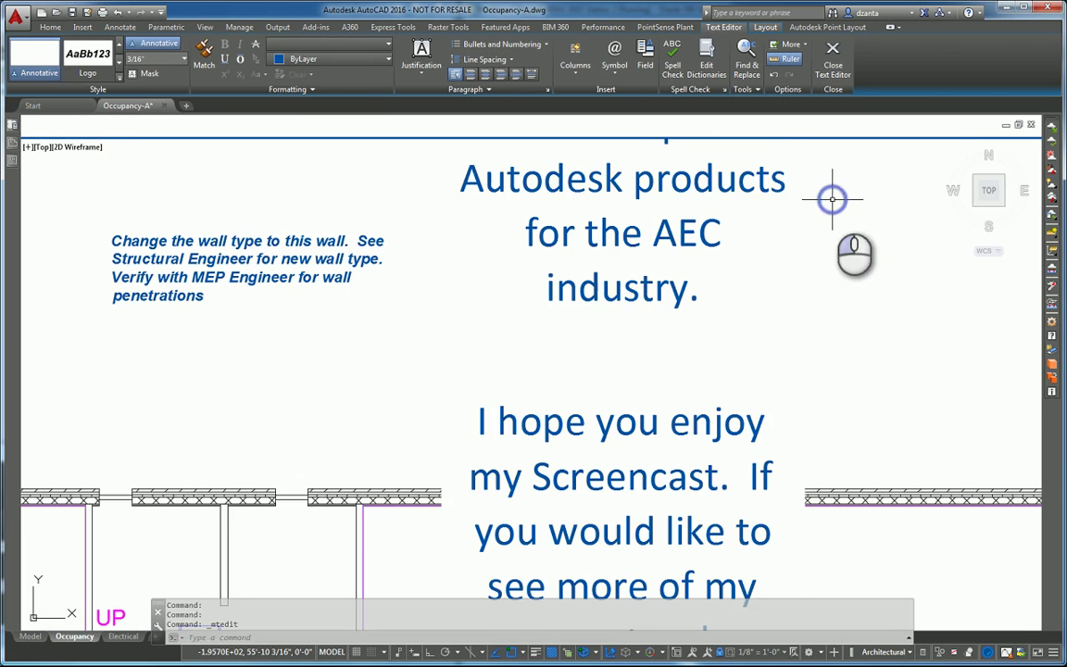